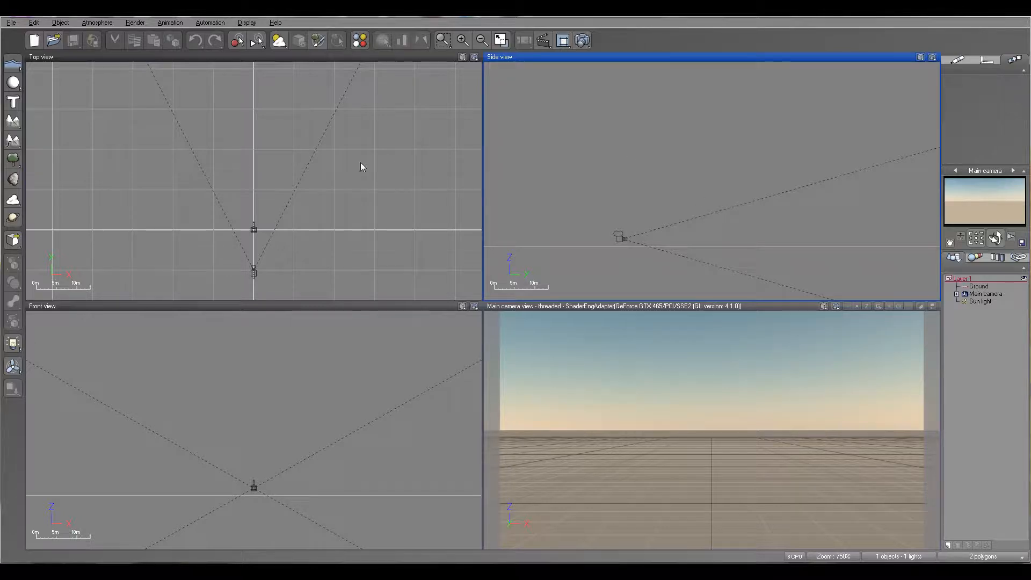
Add a terrain, move it in front of the main camera, and flatten it into low hills
{"action": "right_click_drag", "start_coordinate": [378, 160], "coordinate": [382, 163]}
{"action": "left_click", "coordinate": [14, 122]}
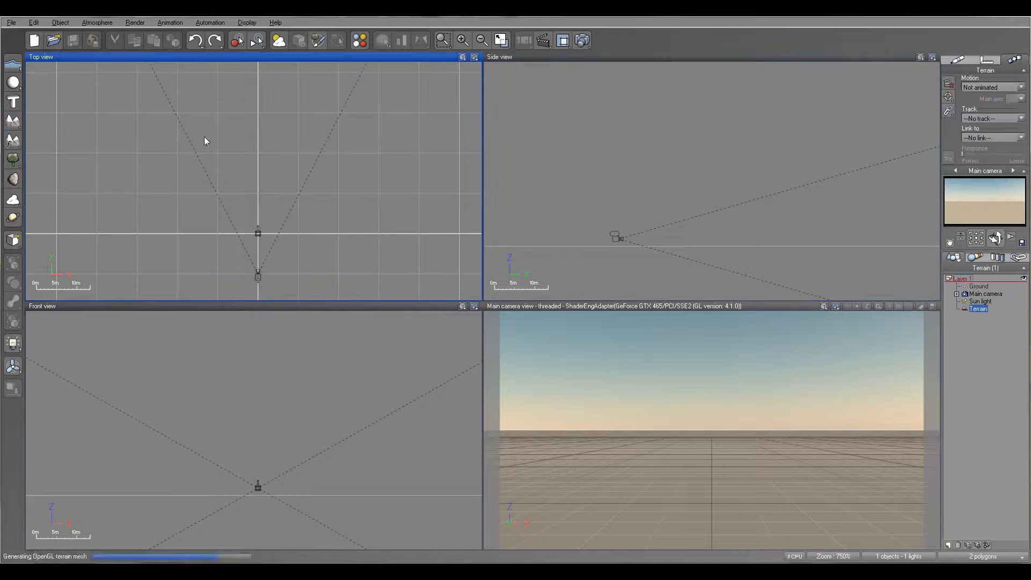
{"action": "right_click_drag", "start_coordinate": [709, 197], "coordinate": [756, 195]}
{"action": "scroll", "coordinate": [756, 195], "scroll_direction": "down", "scroll_amount": 5}
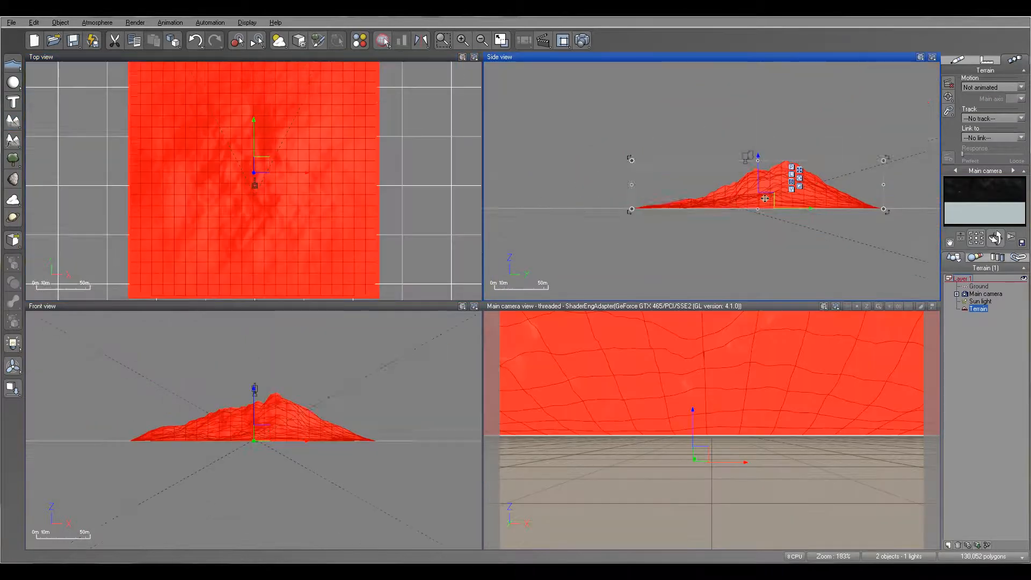
{"action": "left_click_drag", "start_coordinate": [766, 217], "coordinate": [818, 217]}
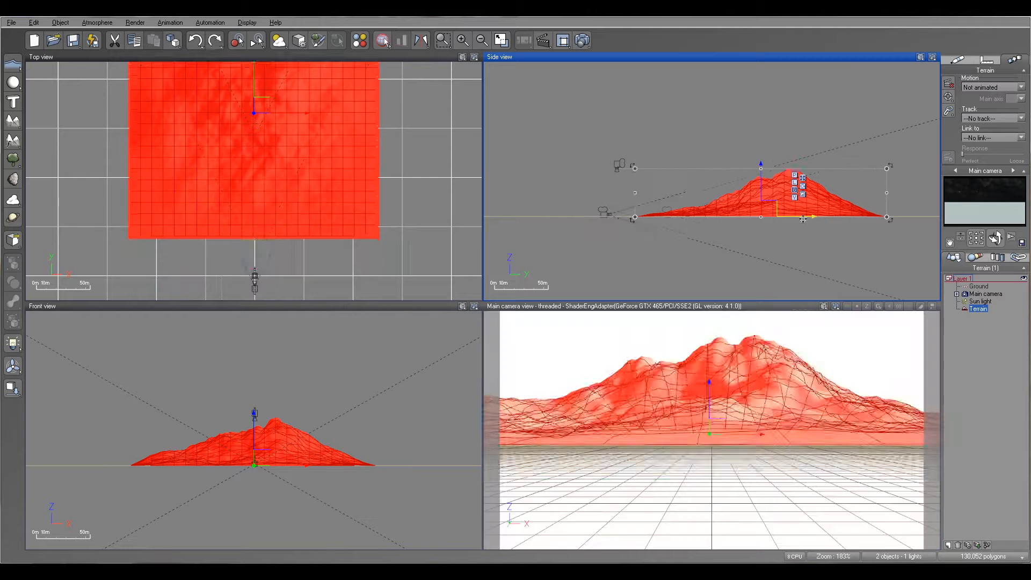
{"action": "left_click_drag", "start_coordinate": [749, 169], "coordinate": [748, 205]}
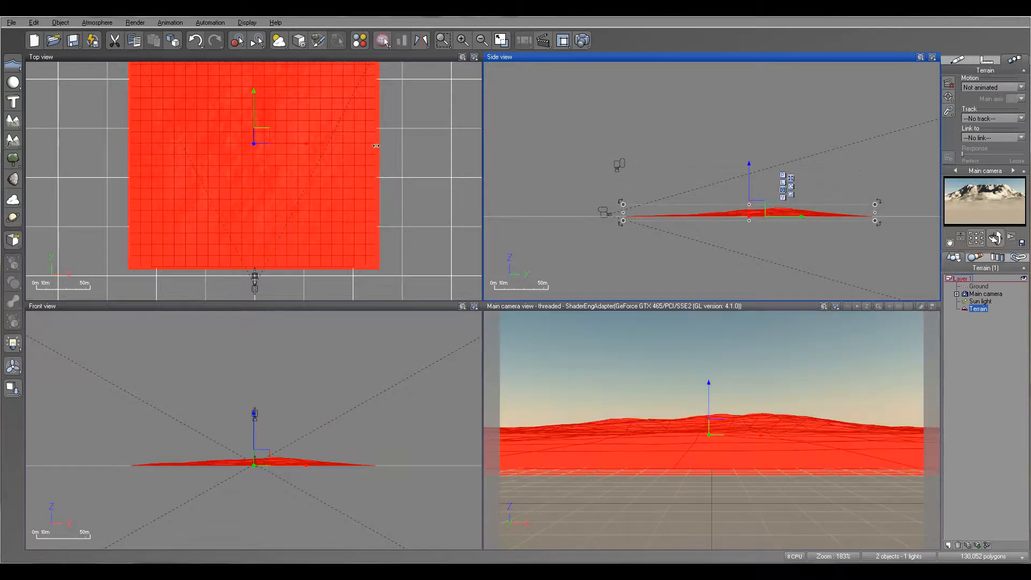
Widen the terrain on both sides along the X axis and shift it toward the camera to fill the foreground
{"action": "left_click", "coordinate": [296, 145]}
{"action": "scroll", "coordinate": [296, 146], "scroll_direction": "down", "scroll_amount": 5}
{"action": "left_click_drag", "start_coordinate": [288, 115], "coordinate": [283, 54]}
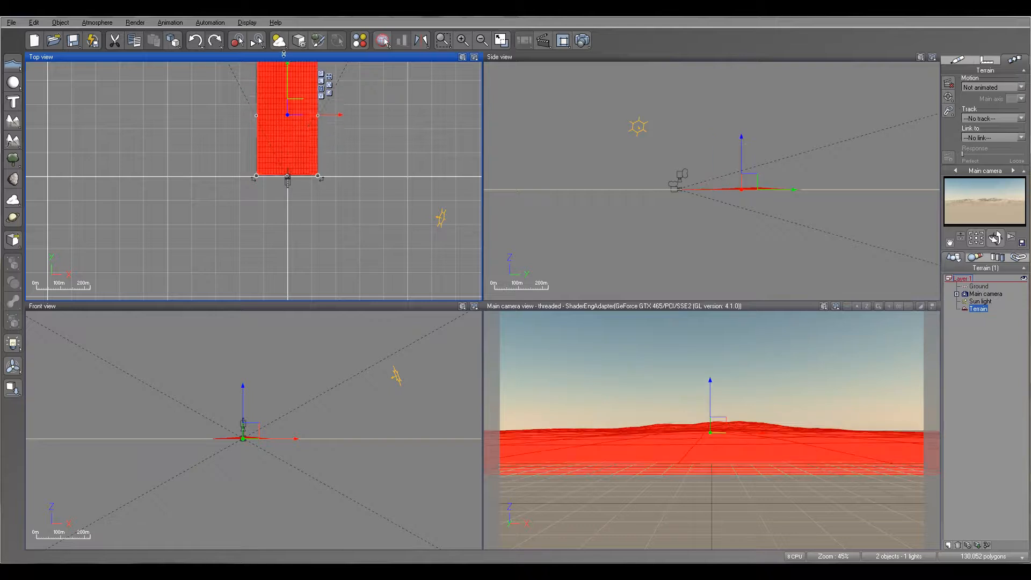
{"action": "left_click_drag", "start_coordinate": [318, 114], "coordinate": [379, 115]}
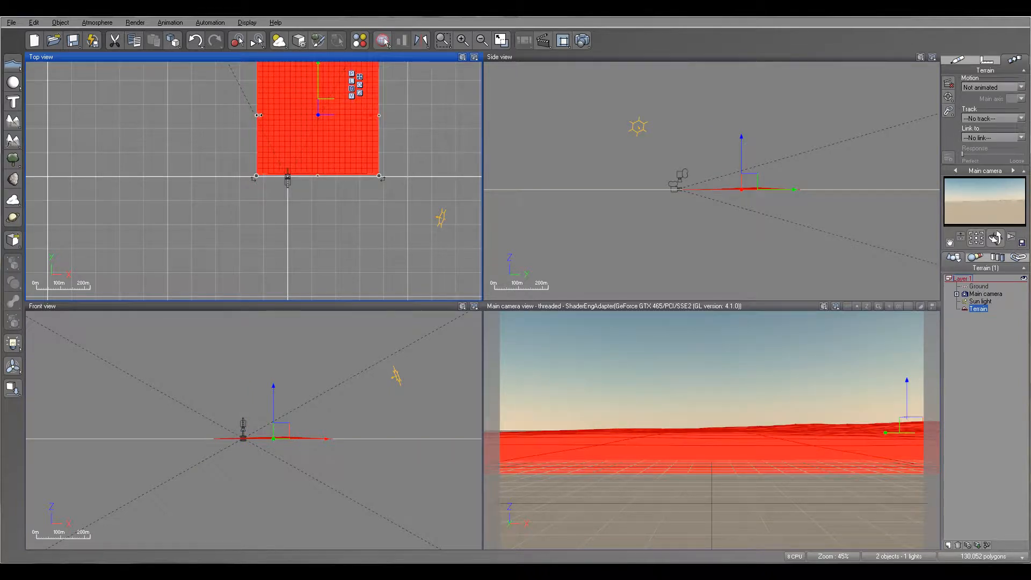
{"action": "left_click_drag", "start_coordinate": [258, 115], "coordinate": [193, 115]}
{"action": "left_click", "coordinate": [745, 220]}
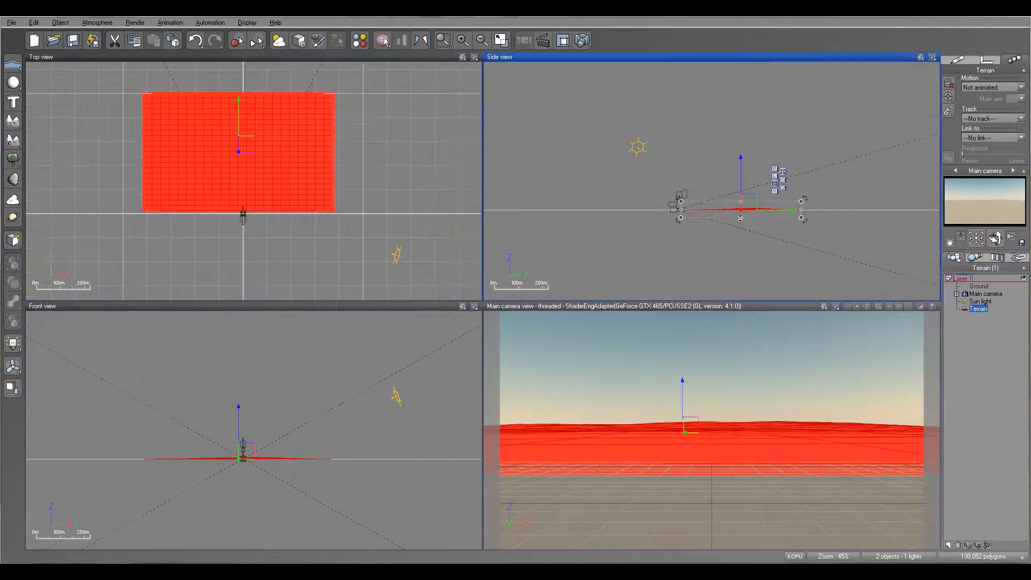
{"action": "scroll", "coordinate": [745, 220], "scroll_direction": "up", "scroll_amount": 10}
{"action": "left_click_drag", "start_coordinate": [774, 178], "coordinate": [701, 174]}
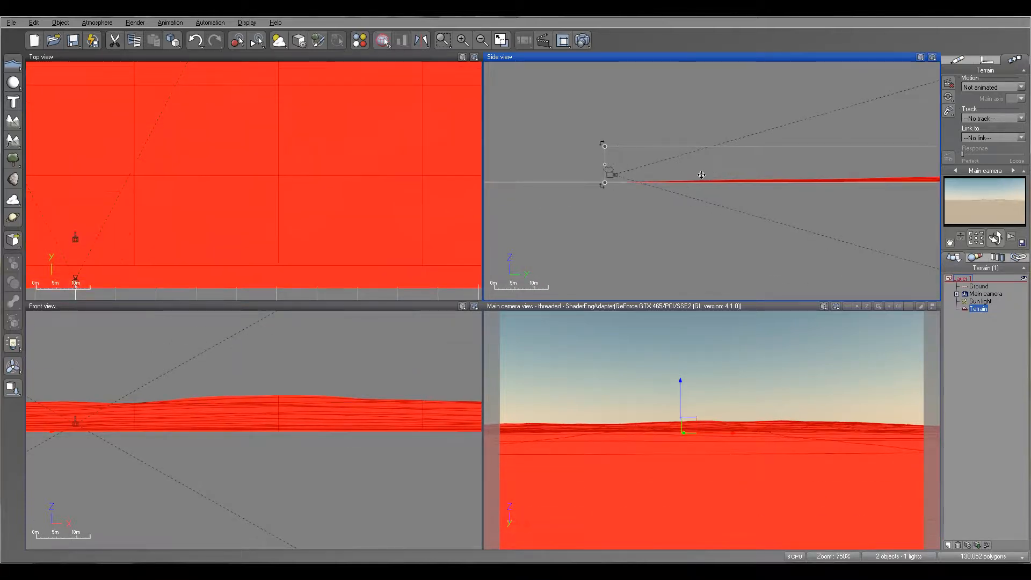
Add a sphere and position it in front of the main camera, floating above the terrain
{"action": "left_click", "coordinate": [986, 295]}
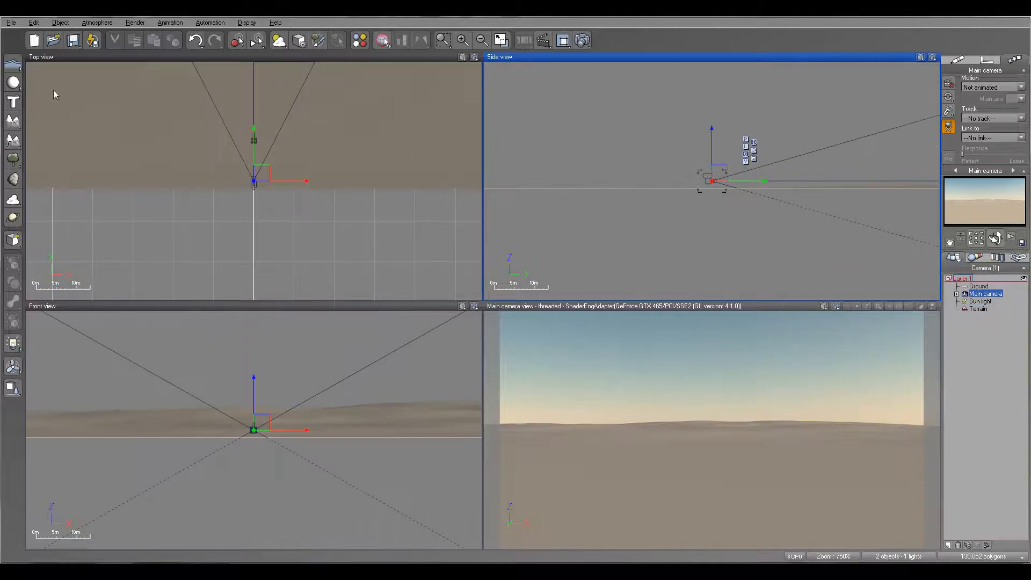
{"action": "left_click", "coordinate": [13, 83]}
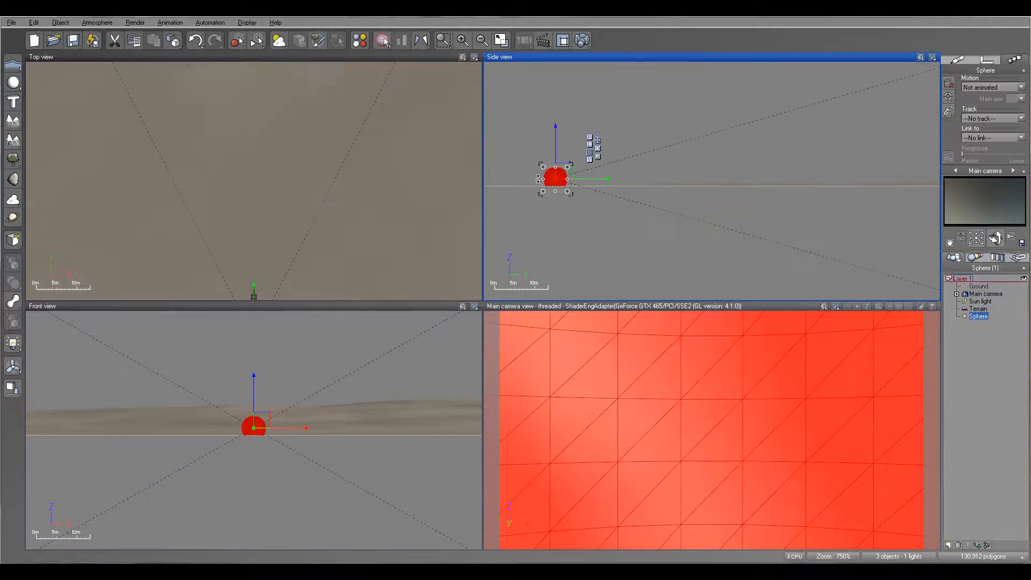
{"action": "left_click_drag", "start_coordinate": [556, 178], "coordinate": [845, 154]}
{"action": "scroll", "coordinate": [821, 163], "scroll_direction": "down", "scroll_amount": 2}
{"action": "right_click_drag", "start_coordinate": [821, 164], "coordinate": [671, 188]}
{"action": "left_click_drag", "start_coordinate": [741, 164], "coordinate": [703, 159]}
Apply the Red plastic material from the Basic collection to the sphere
{"action": "left_click", "coordinate": [958, 59]}
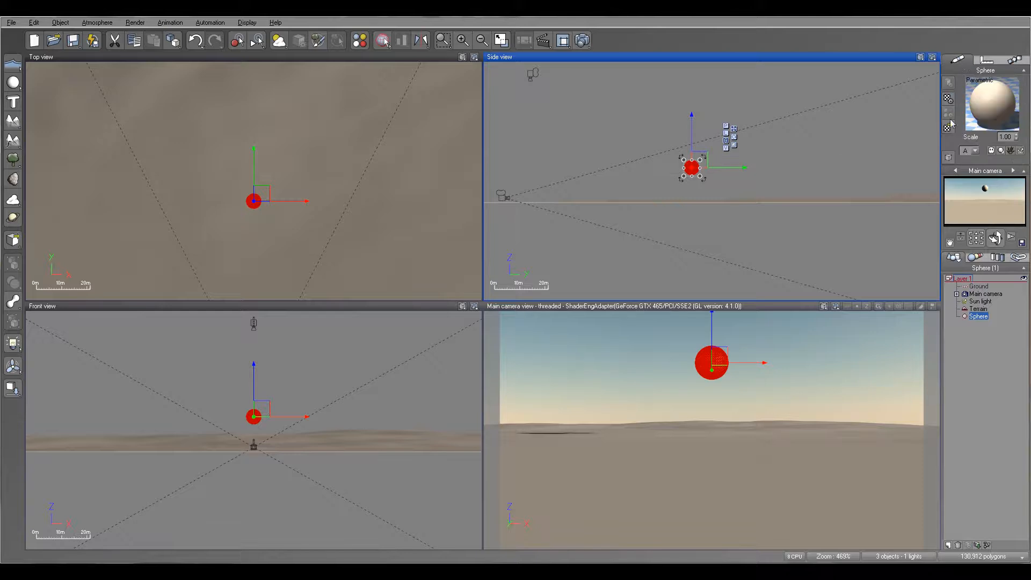
{"action": "left_click", "coordinate": [947, 128]}
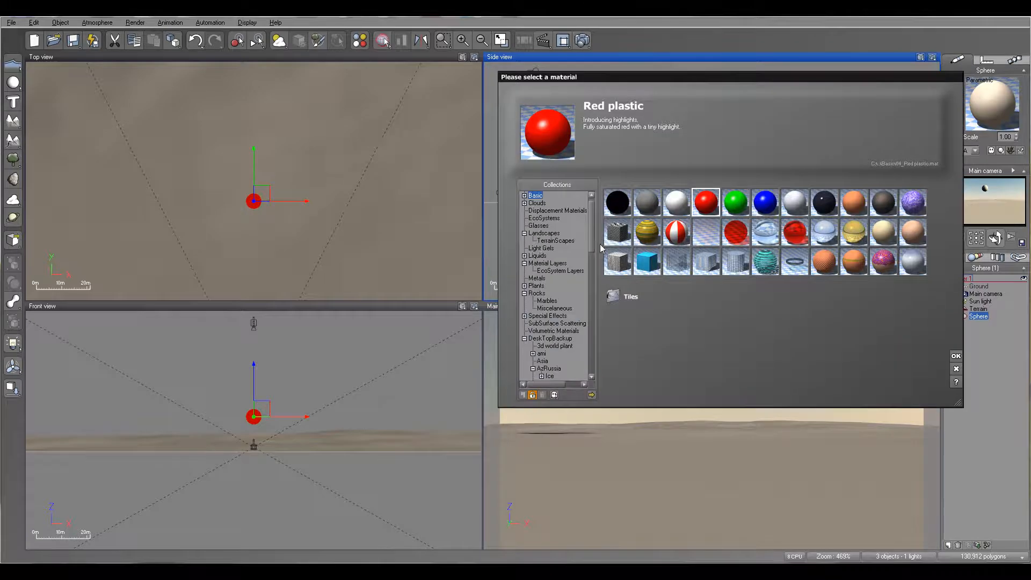
{"action": "left_click", "coordinate": [958, 355]}
Tilt the main camera upward toward the sphere and move the sphere to the left of the camera's line of sight
{"action": "left_click", "coordinate": [987, 294]}
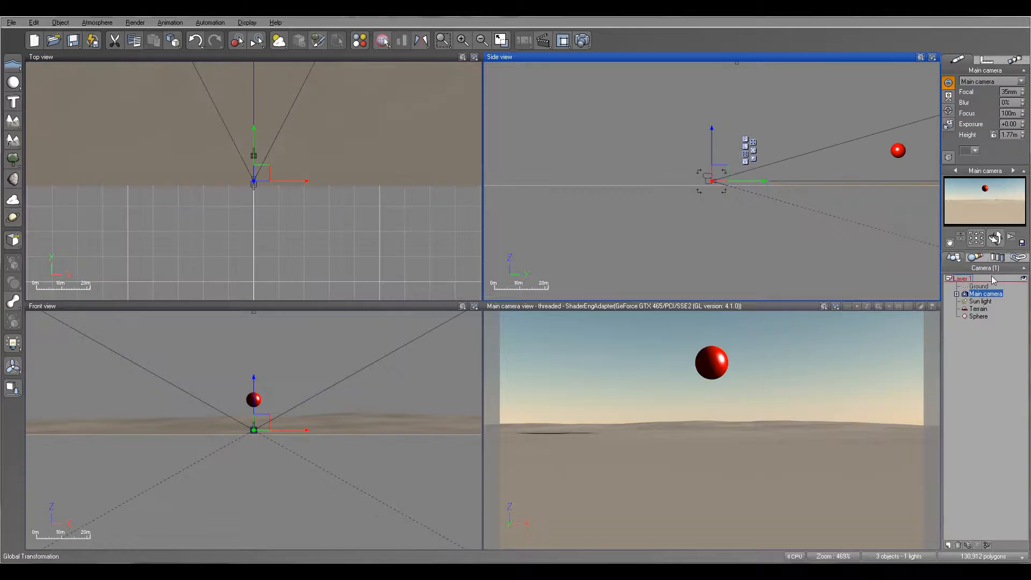
{"action": "left_click_drag", "start_coordinate": [996, 238], "coordinate": [994, 225]}
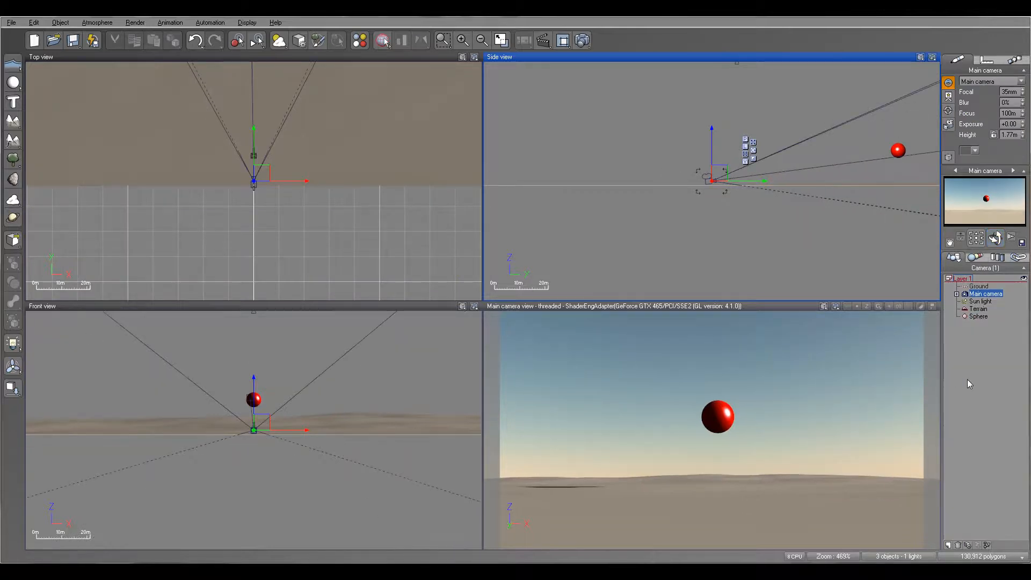
{"action": "right_click_drag", "start_coordinate": [339, 182], "coordinate": [412, 258]}
{"action": "scroll", "coordinate": [411, 258], "scroll_direction": "down", "scroll_amount": 2}
{"action": "right_click_drag", "start_coordinate": [245, 123], "coordinate": [402, 219]}
{"action": "left_click", "coordinate": [989, 318]}
{"action": "mouse_move", "coordinate": [260, 171]}
{"action": "left_mouse_down"}
{"action": "mouse_move", "coordinate": [224, 170]}
{"action": "mouse_move", "coordinate": [338, 164]}
{"action": "mouse_move", "coordinate": [305, 132]}
{"action": "mouse_move", "coordinate": [266, 132]}
{"action": "mouse_move", "coordinate": [251, 161]}
{"action": "mouse_move", "coordinate": [260, 166]}
{"action": "left_mouse_up"}
Adjust the main camera's aim slightly, keeping the sphere off-centre to the left in the camera view
{"action": "left_click", "coordinate": [982, 294]}
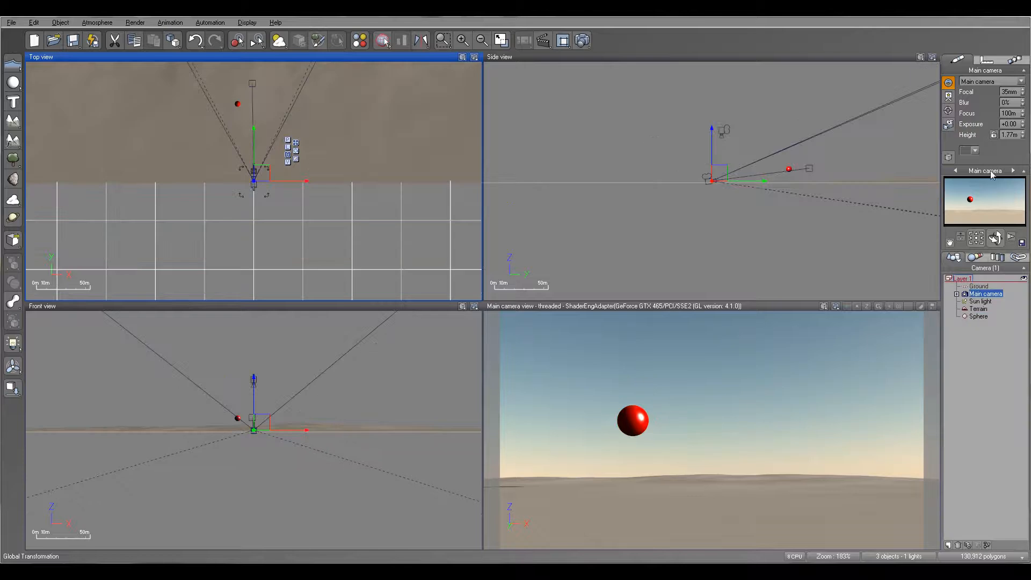
{"action": "left_click_drag", "start_coordinate": [996, 238], "coordinate": [962, 246]}
{"action": "left_click_drag", "start_coordinate": [865, 241], "coordinate": [915, 243]}
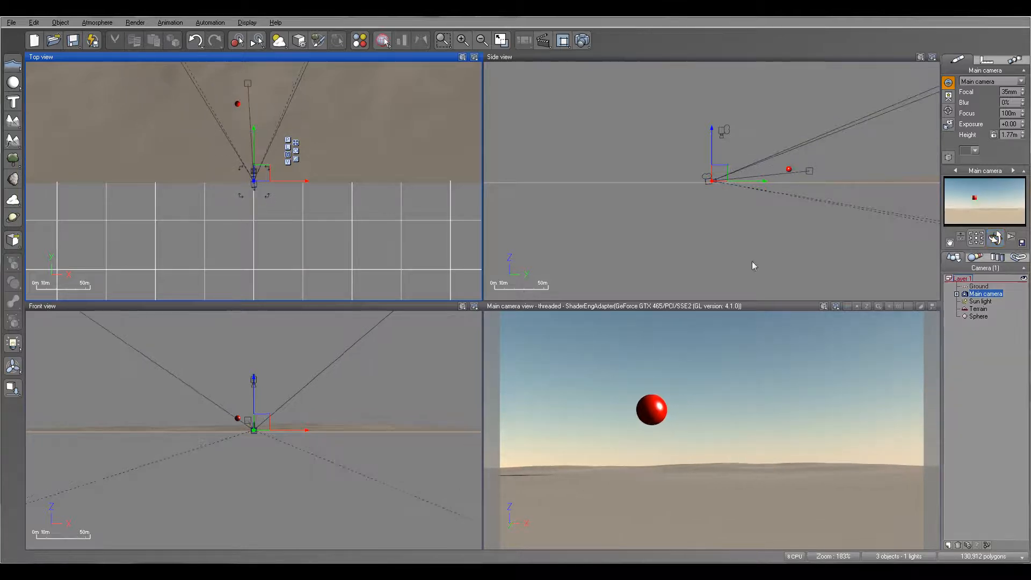
Show the animation timeline and dismiss the Animation Setup Wizard
{"action": "left_click", "coordinate": [543, 41]}
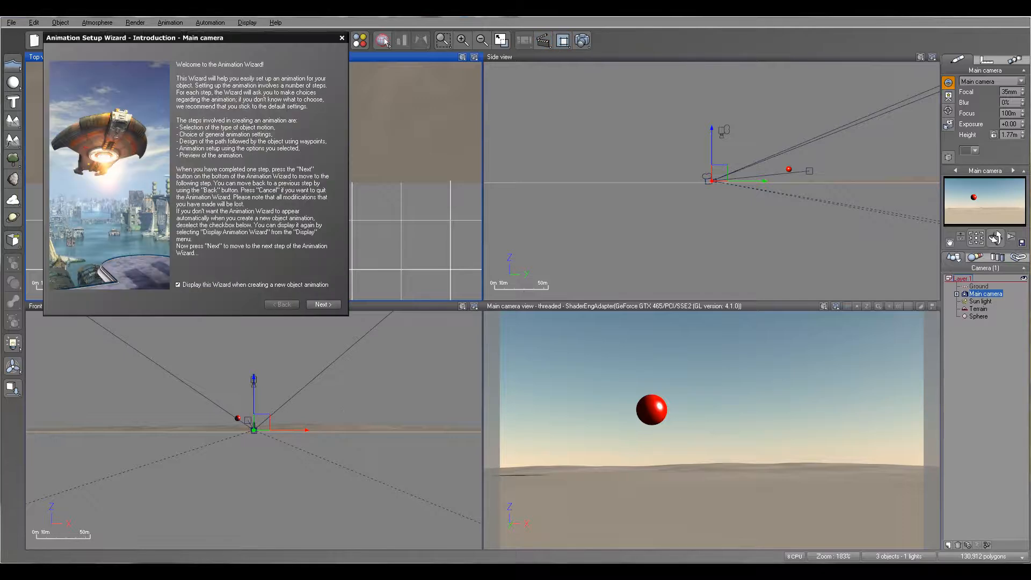
{"action": "left_click", "coordinate": [341, 37]}
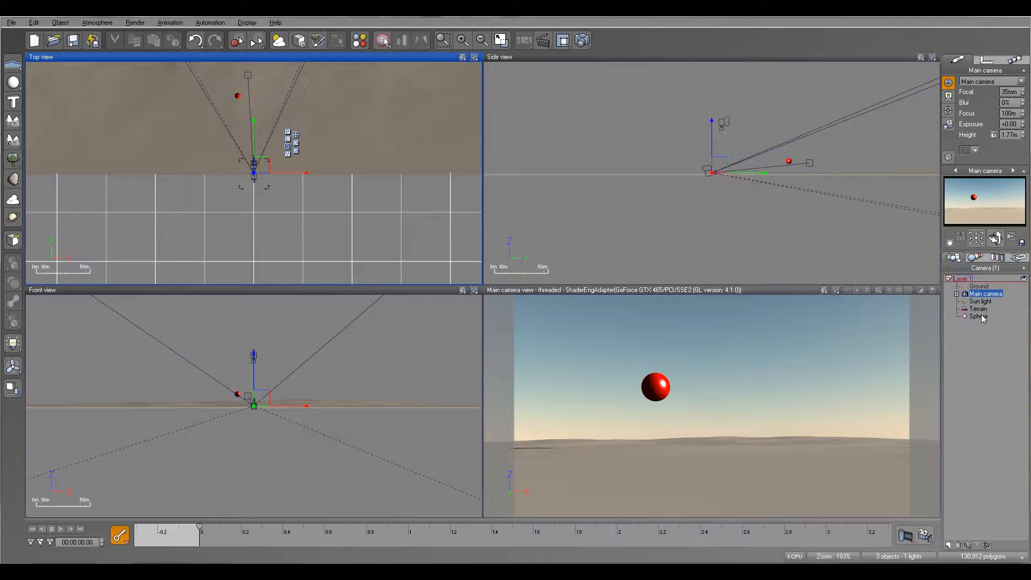
Set the main camera to track the Sphere
{"action": "left_click", "coordinate": [988, 60]}
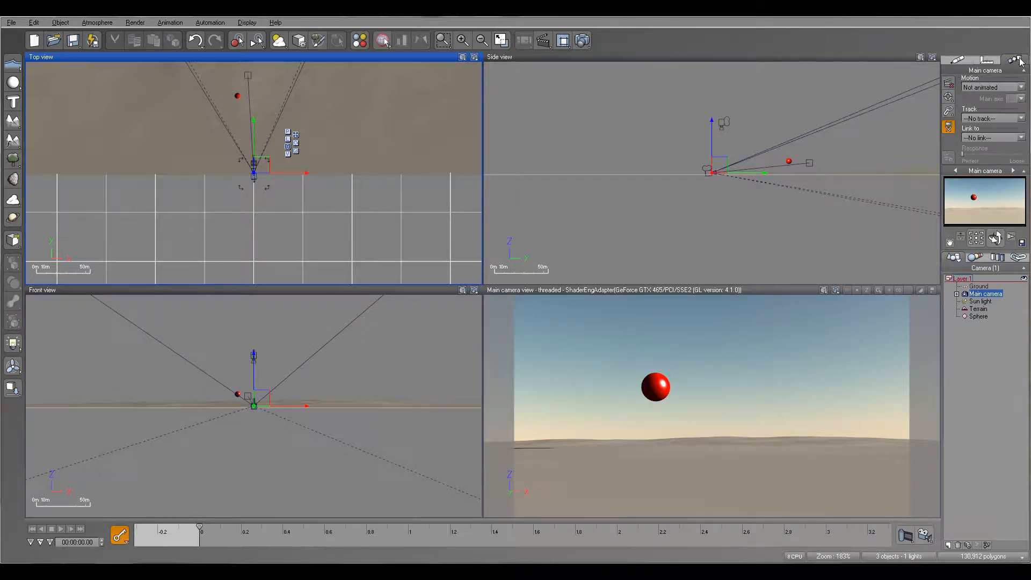
{"action": "left_click", "coordinate": [1020, 118]}
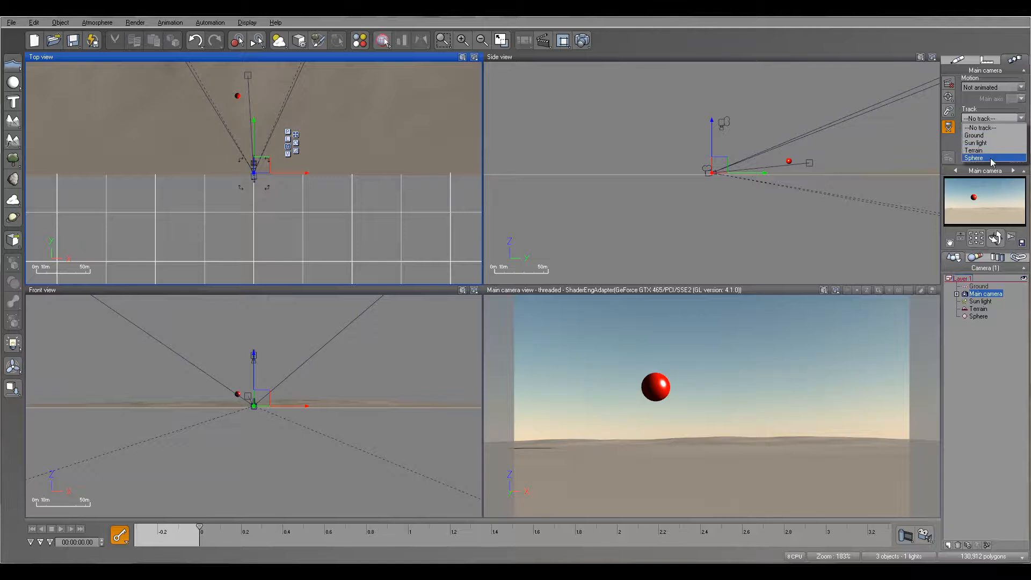
{"action": "left_click", "coordinate": [991, 159]}
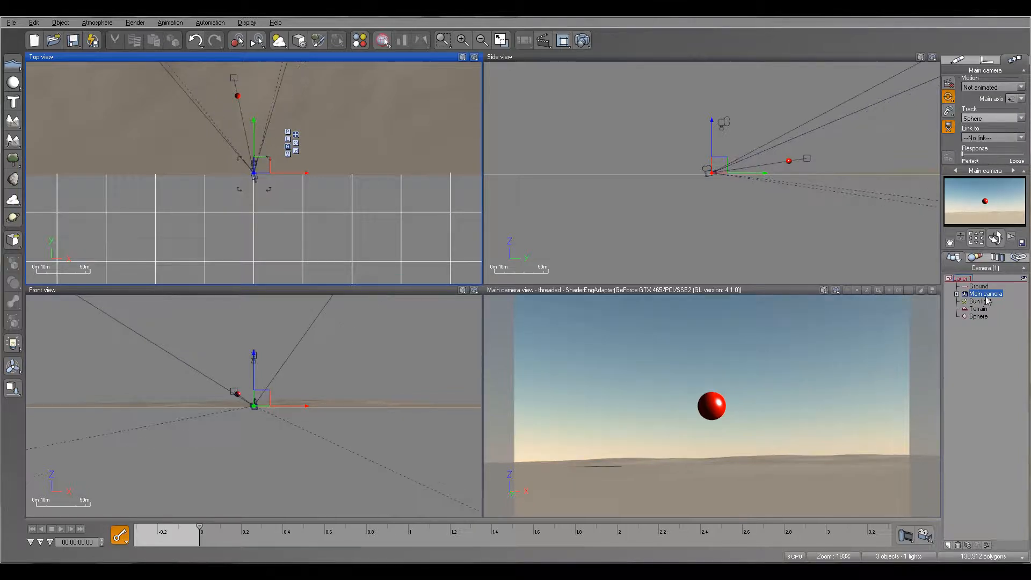
Move the sphere to several positions on both sides of the camera to test the camera tracking
{"action": "left_click", "coordinate": [981, 316]}
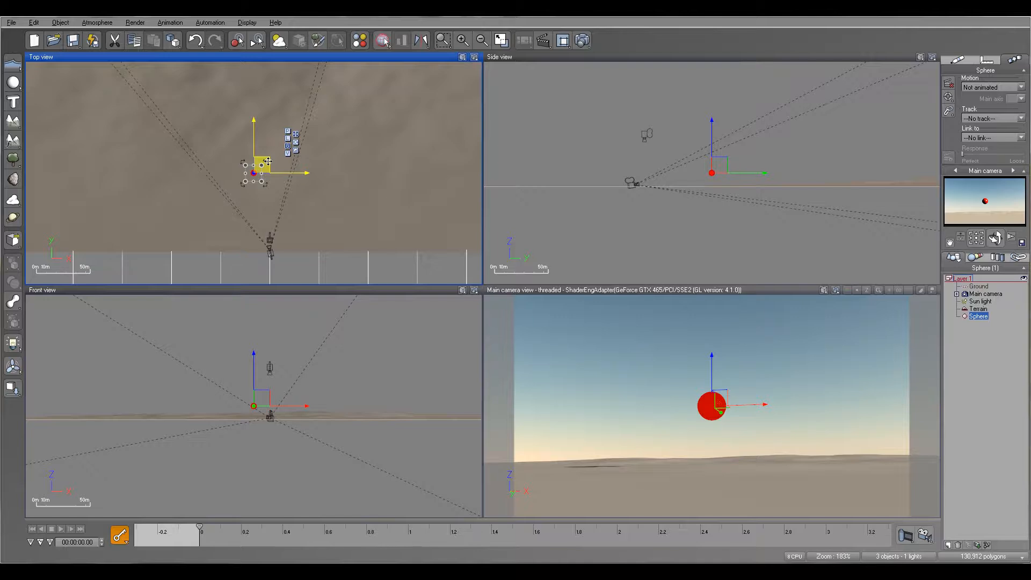
{"action": "left_click_drag", "start_coordinate": [254, 163], "coordinate": [301, 161]}
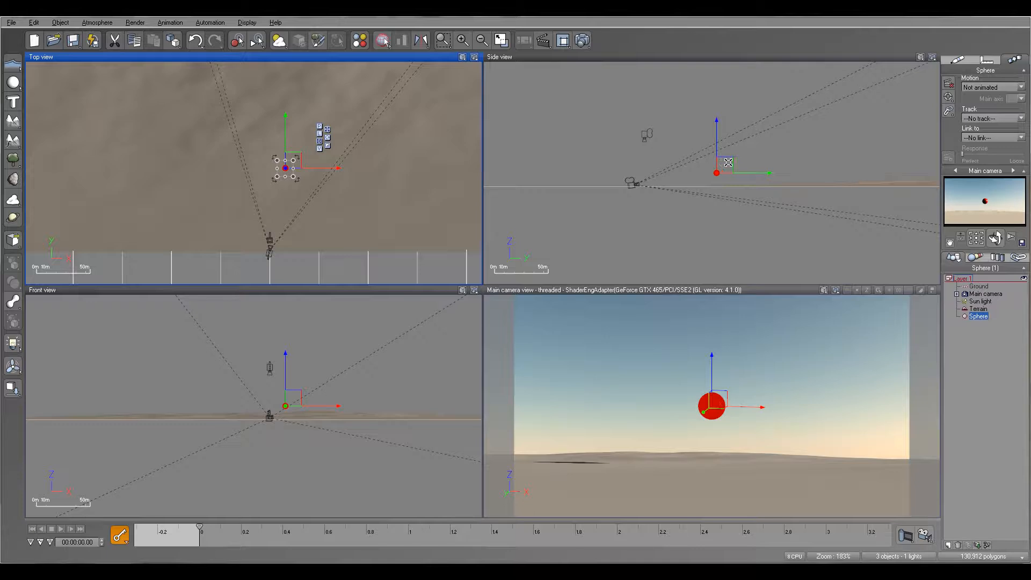
{"action": "mouse_move", "coordinate": [730, 159]}
{"action": "left_mouse_down"}
{"action": "mouse_move", "coordinate": [725, 119]}
{"action": "mouse_move", "coordinate": [730, 159]}
{"action": "left_mouse_up"}
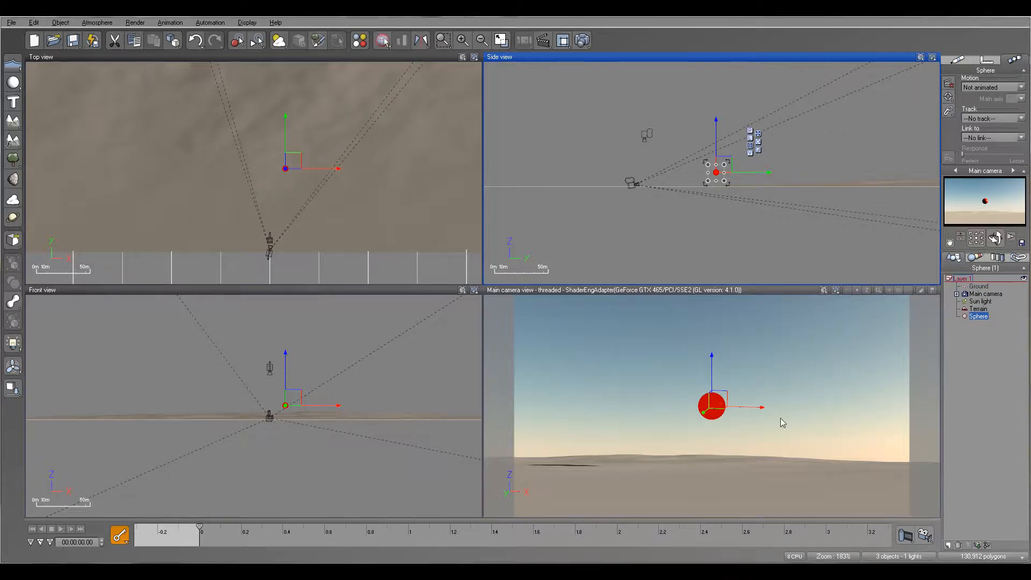
{"action": "mouse_move", "coordinate": [293, 161]}
{"action": "left_mouse_down"}
{"action": "mouse_move", "coordinate": [352, 161]}
{"action": "mouse_move", "coordinate": [193, 142]}
{"action": "mouse_move", "coordinate": [297, 141]}
{"action": "left_mouse_up"}
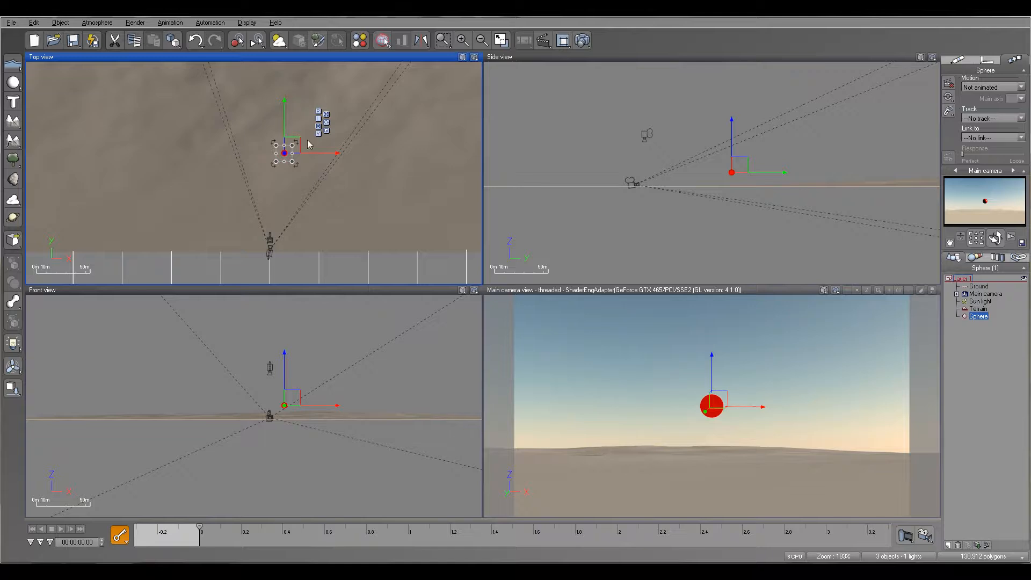
{"action": "left_click_drag", "start_coordinate": [295, 140], "coordinate": [233, 141]}
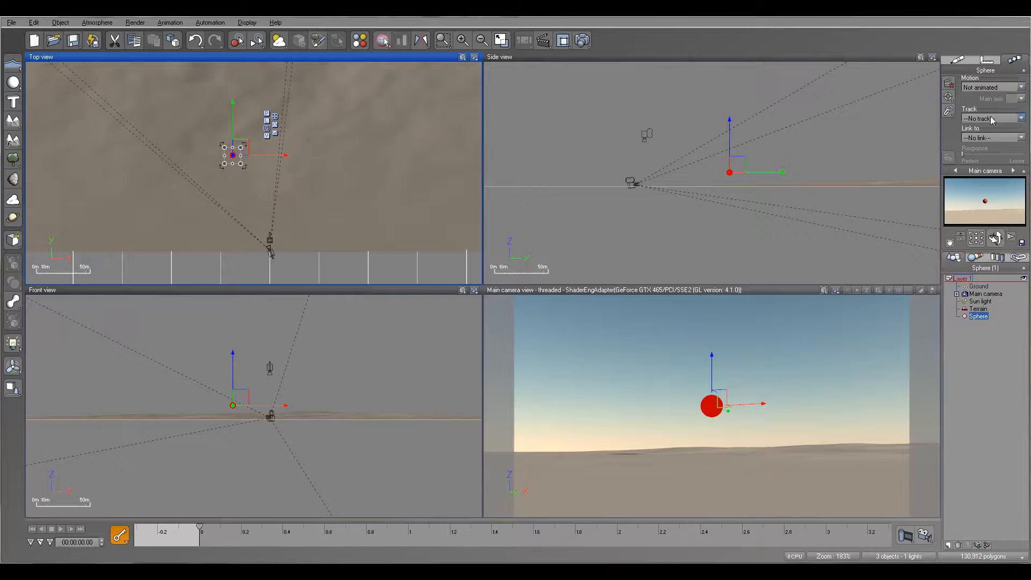
Set the main camera's tracking response about midway between Perfect and Loose, and place the sphere farther away on the camera's left side
{"action": "left_click", "coordinate": [988, 294]}
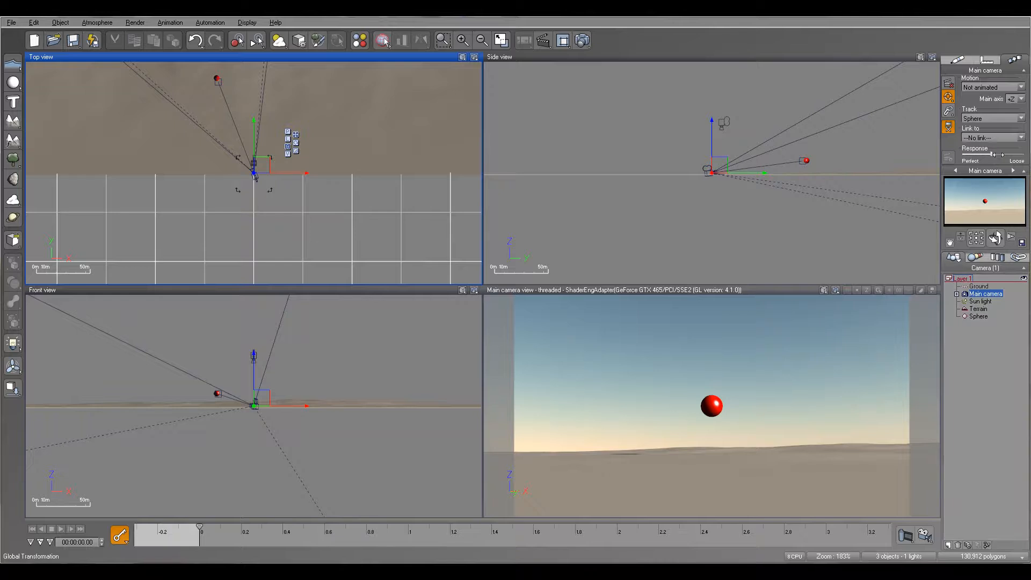
{"action": "left_click", "coordinate": [980, 316]}
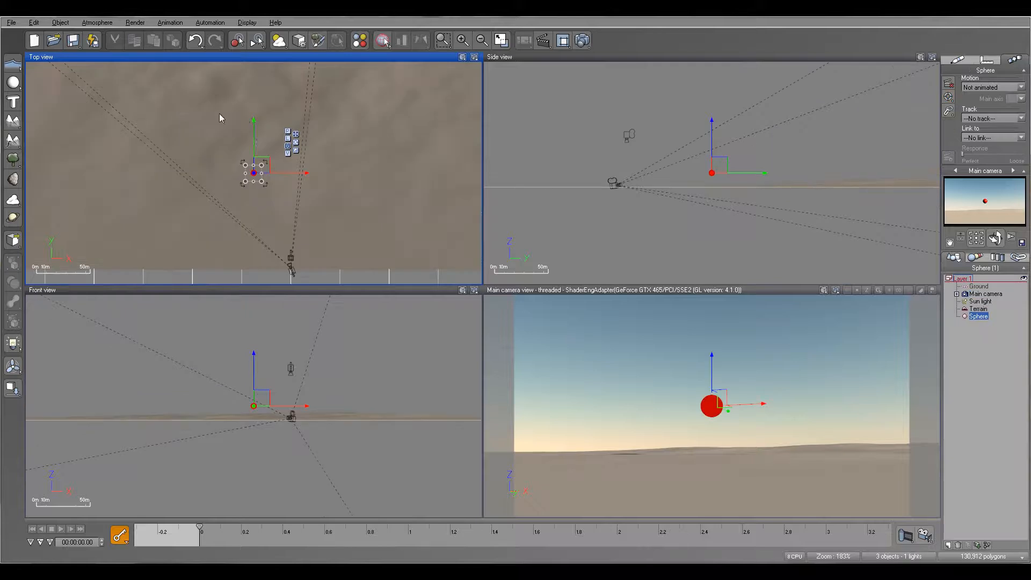
{"action": "mouse_move", "coordinate": [268, 160]}
{"action": "left_mouse_down"}
{"action": "mouse_move", "coordinate": [369, 163]}
{"action": "mouse_move", "coordinate": [228, 163]}
{"action": "mouse_move", "coordinate": [287, 163]}
{"action": "left_mouse_up"}
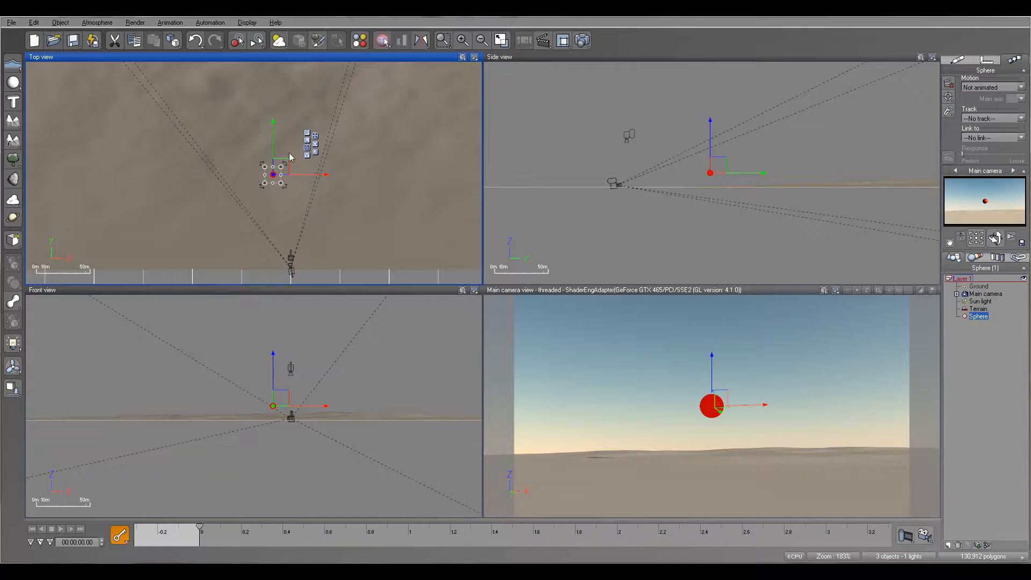
{"action": "left_click_drag", "start_coordinate": [284, 163], "coordinate": [230, 167]}
{"action": "left_click_drag", "start_coordinate": [724, 163], "coordinate": [767, 162]}
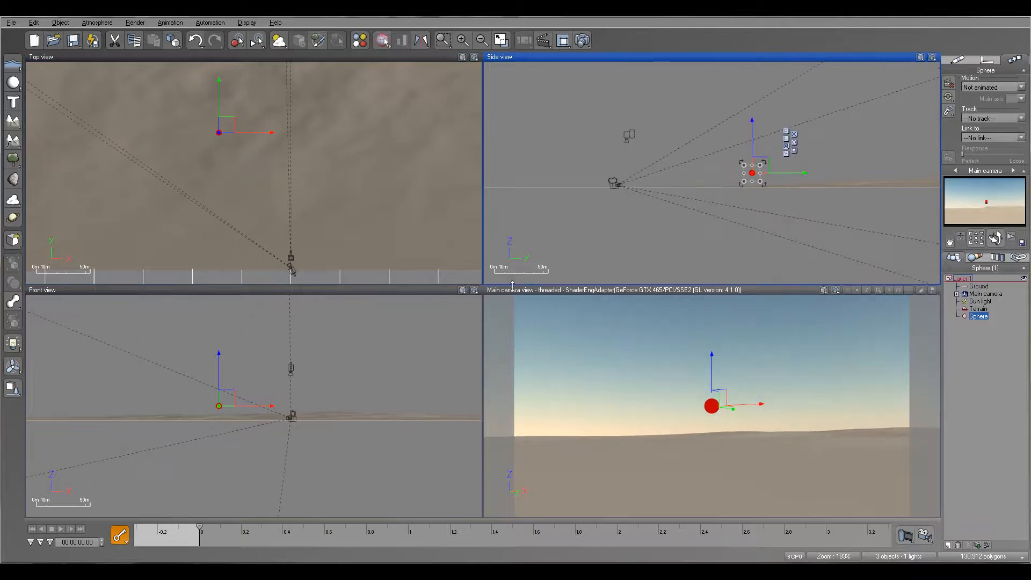
Add a keyframe to all of the sphere's properties at time 0
{"action": "left_click", "coordinate": [127, 542]}
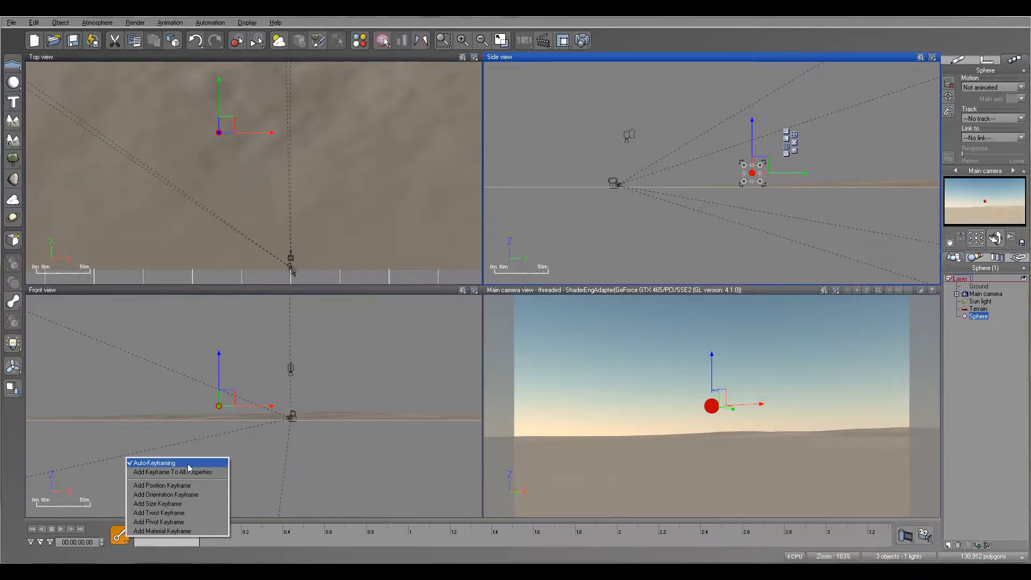
{"action": "left_click", "coordinate": [189, 471]}
{"action": "right_click", "coordinate": [100, 529]}
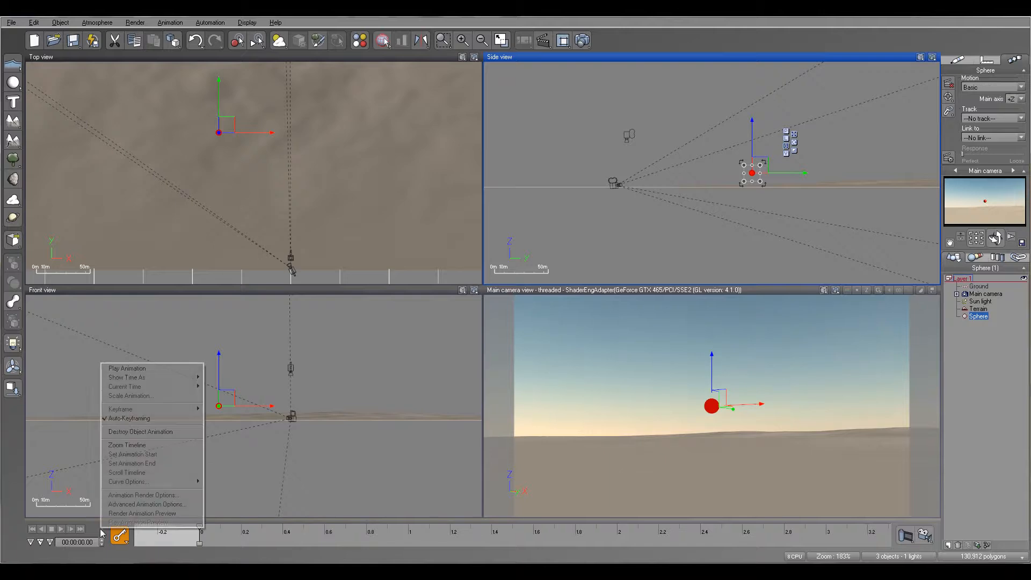
{"action": "mouse_move", "coordinate": [153, 383]}
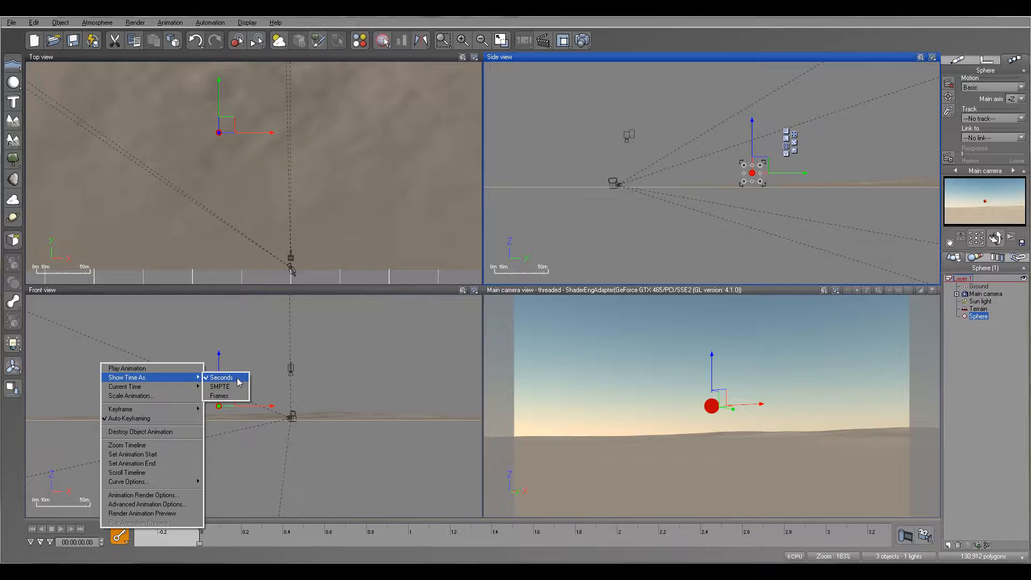
{"action": "left_click", "coordinate": [277, 557]}
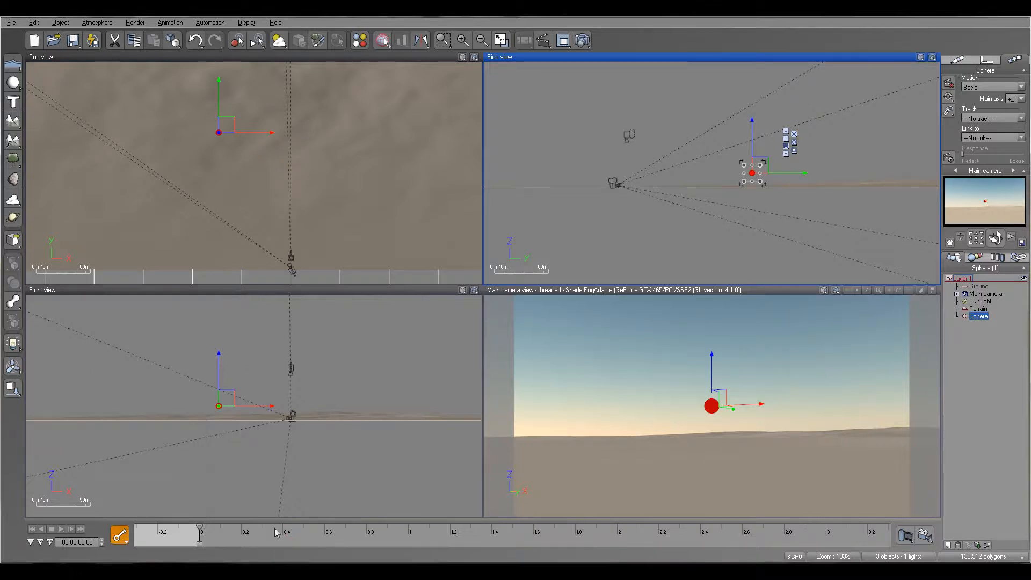
Set the current time to 1 second and move the sphere along the X axis to the camera's right side to keyframe its motion
{"action": "left_click_drag", "start_coordinate": [199, 525], "coordinate": [410, 521]}
{"action": "left_click_drag", "start_coordinate": [227, 123], "coordinate": [389, 125]}
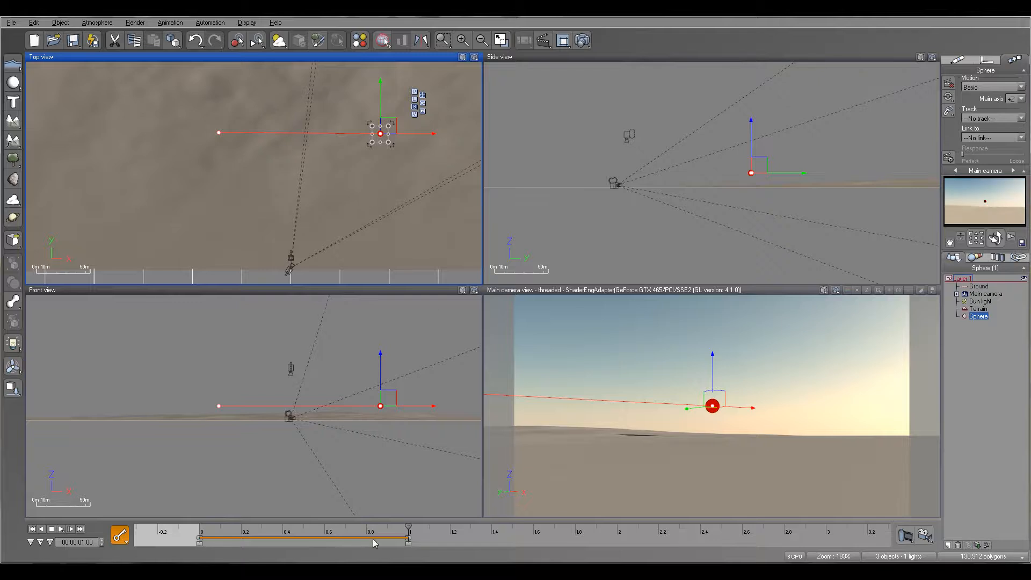
Set the current time to about 2 seconds, then move the sphere back to the camera's left side, farther away and higher, to keyframe it
{"action": "left_click_drag", "start_coordinate": [408, 525], "coordinate": [617, 525]}
{"action": "left_click_drag", "start_coordinate": [389, 125], "coordinate": [224, 81]}
{"action": "left_click", "coordinate": [806, 157]}
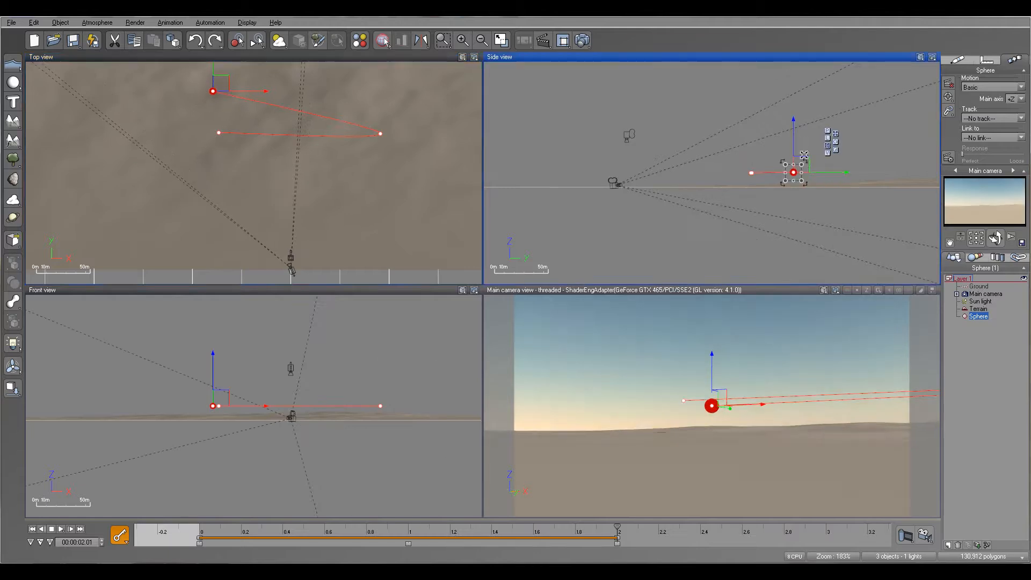
{"action": "left_click_drag", "start_coordinate": [805, 157], "coordinate": [806, 121]}
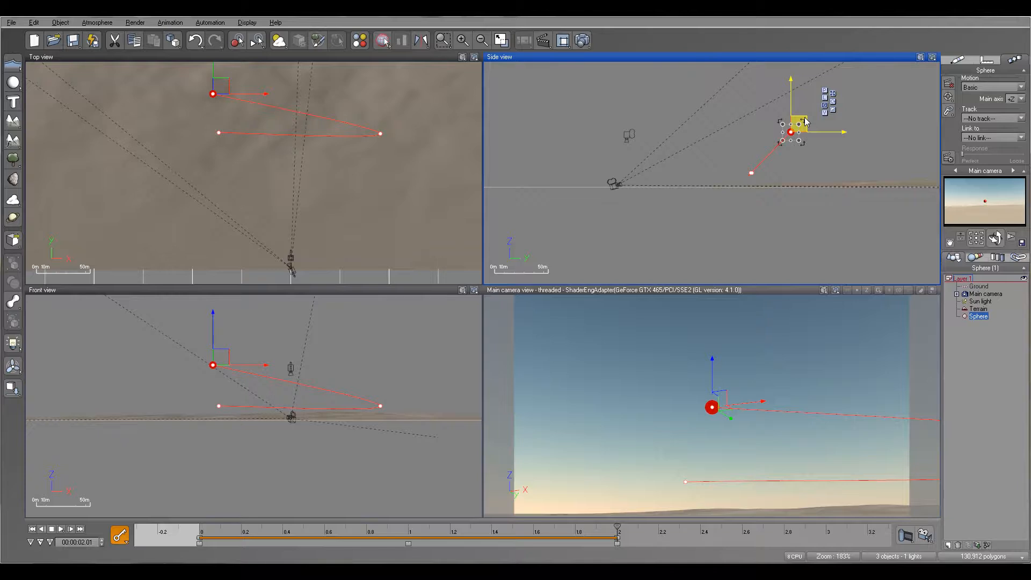
Set the current time to about 3 seconds, then move the sphere closer to the camera on its left side and lower it to keyframe it
{"action": "right_click", "coordinate": [662, 522]}
{"action": "right_click_drag", "start_coordinate": [654, 533], "coordinate": [354, 536]}
{"action": "left_click_drag", "start_coordinate": [311, 529], "coordinate": [532, 532]}
{"action": "left_click", "coordinate": [220, 83]}
{"action": "left_click_drag", "start_coordinate": [220, 83], "coordinate": [179, 203]}
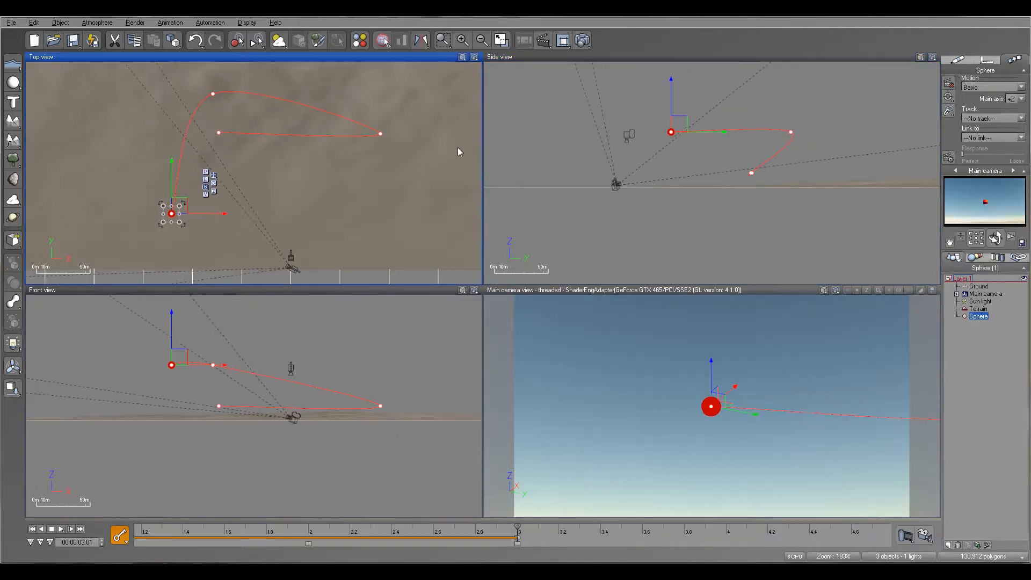
{"action": "left_click_drag", "start_coordinate": [683, 122], "coordinate": [696, 146]}
Set the current time to about 3.57 seconds, then move the sphere in front of the camera, slightly right of it, and lower it near the terrain
{"action": "left_click_drag", "start_coordinate": [517, 528], "coordinate": [634, 527]}
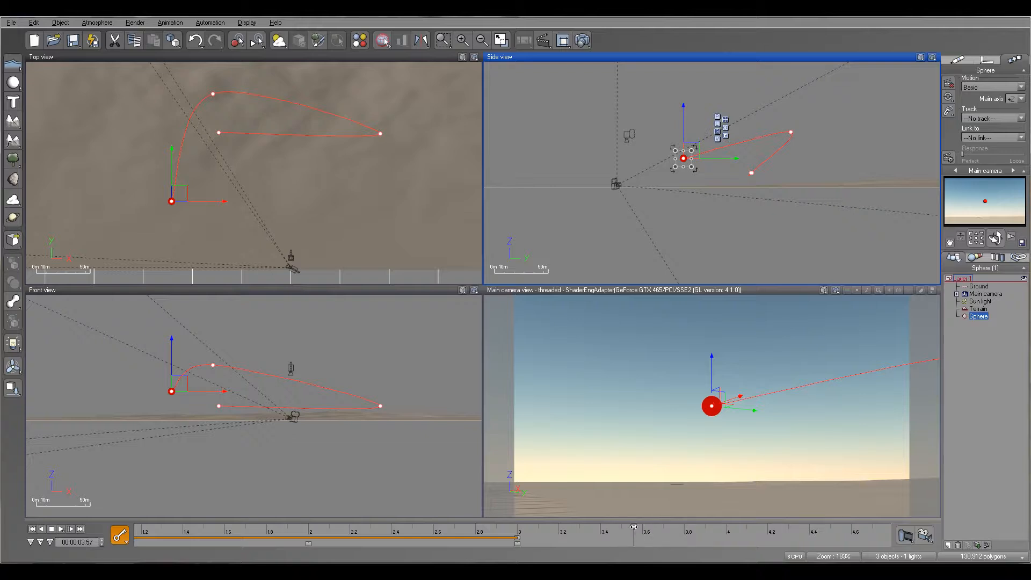
{"action": "left_click_drag", "start_coordinate": [184, 191], "coordinate": [320, 203]}
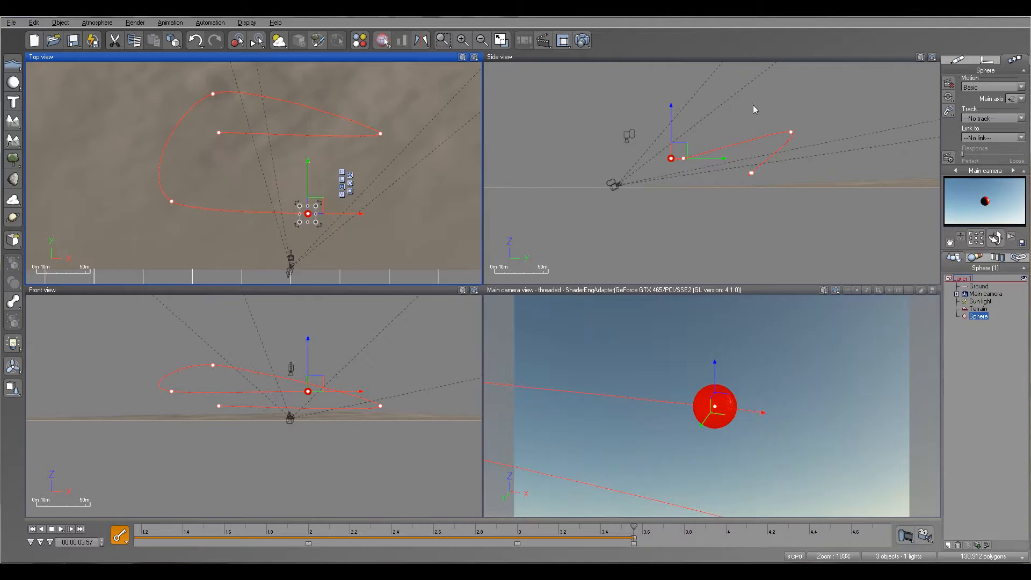
{"action": "left_click_drag", "start_coordinate": [681, 145], "coordinate": [716, 161]}
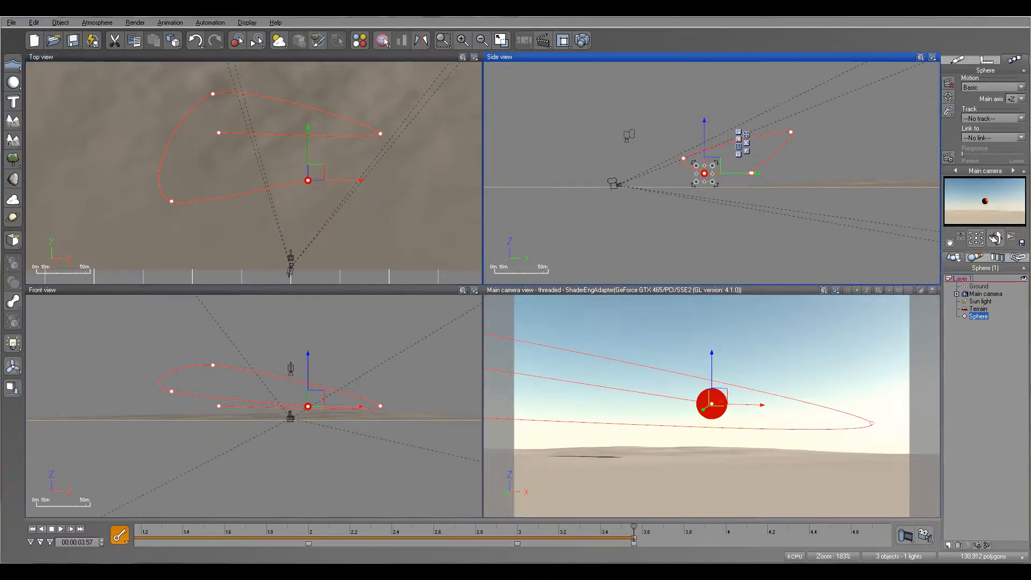
Play the animation from the start in the main camera view to check the tracking, and examine the sphere's motion path
{"action": "left_click", "coordinate": [594, 292]}
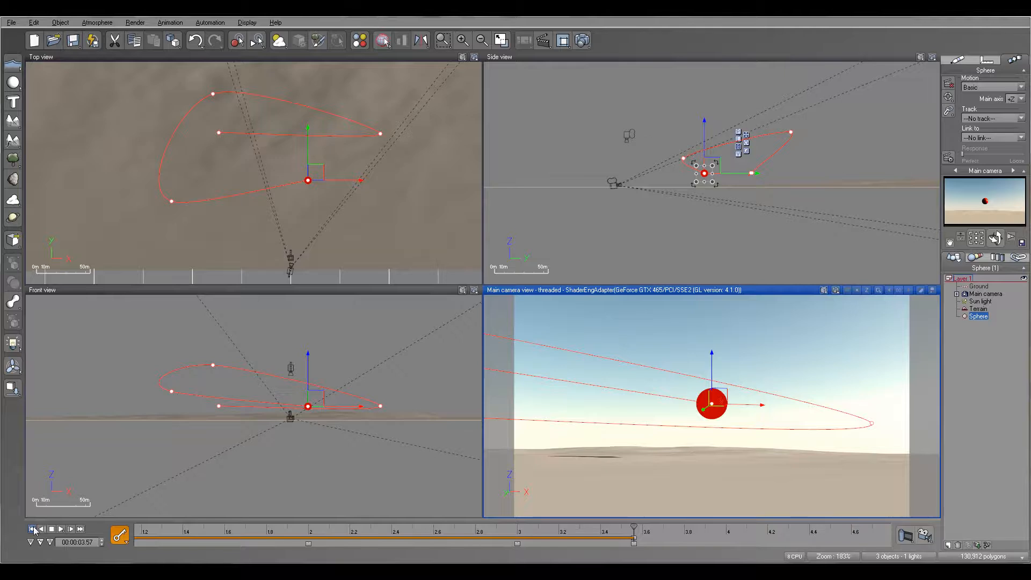
{"action": "left_click", "coordinate": [32, 529]}
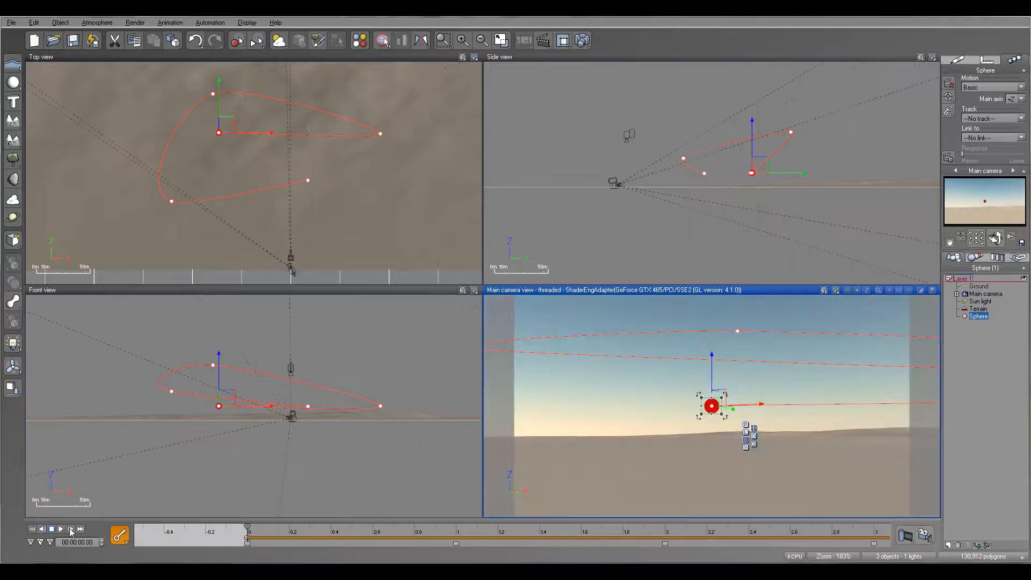
{"action": "left_click", "coordinate": [61, 530]}
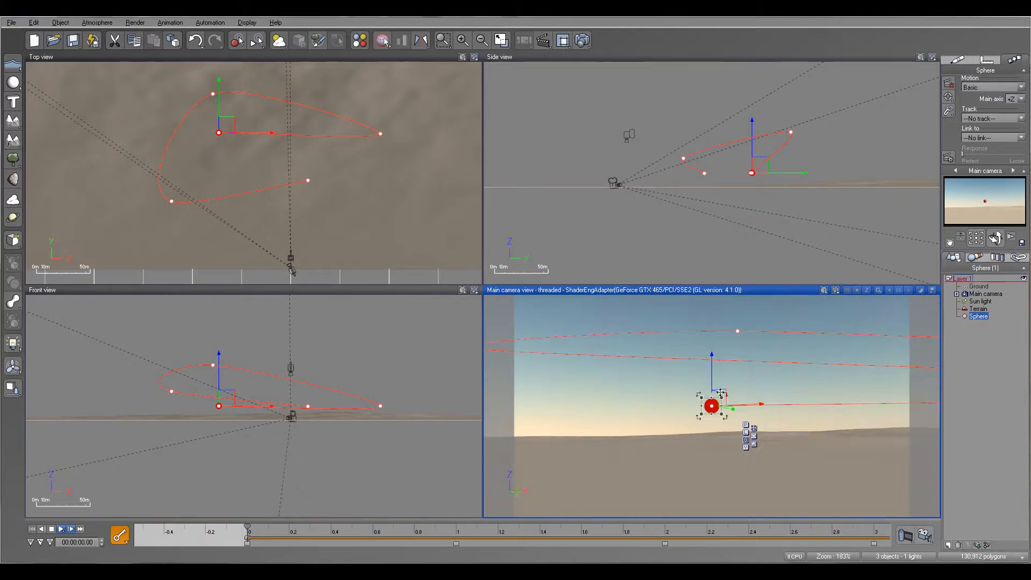
{"action": "left_click", "coordinate": [61, 529]}
{"action": "left_click", "coordinate": [987, 295]}
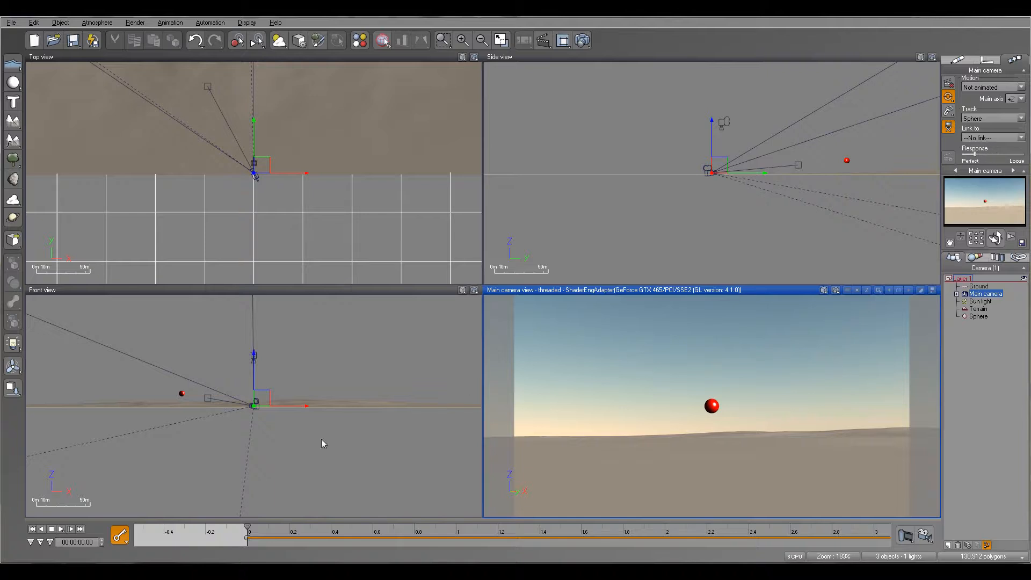
{"action": "left_click", "coordinate": [62, 529]}
{"action": "right_click_drag", "start_coordinate": [327, 123], "coordinate": [376, 218]}
{"action": "left_click", "coordinate": [979, 316]}
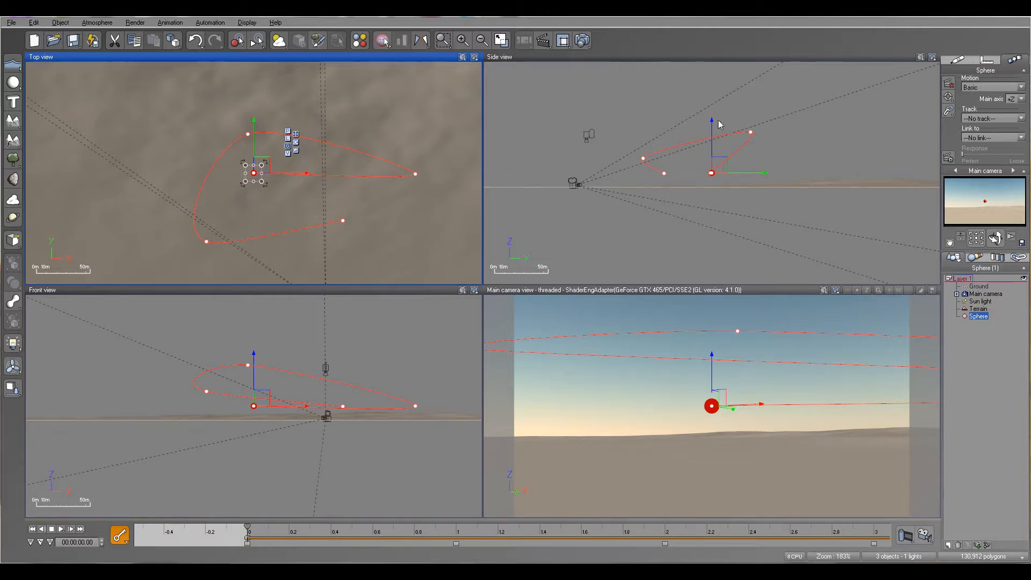
{"action": "right_click_drag", "start_coordinate": [643, 103], "coordinate": [687, 127]}
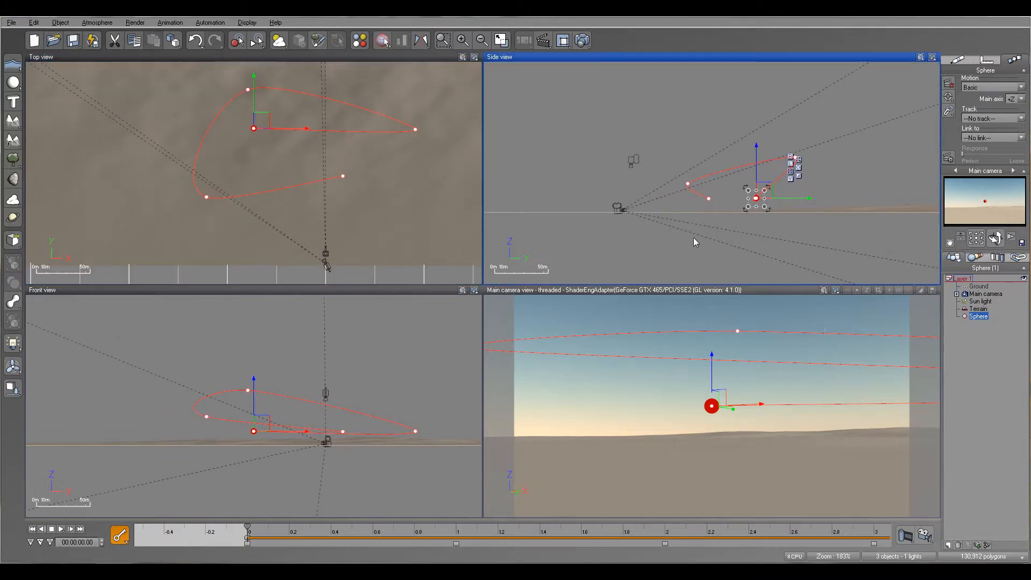
Set the main camera's motion type to Basic and dismiss the Animation Setup Wizard
{"action": "left_click", "coordinate": [988, 295]}
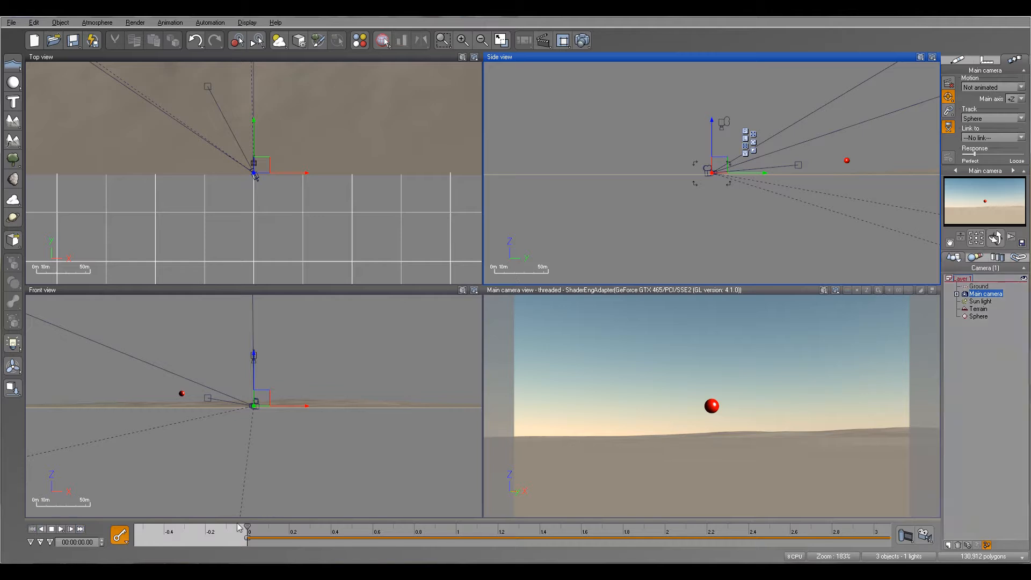
{"action": "left_click", "coordinate": [1020, 87]}
{"action": "left_click", "coordinate": [983, 105]}
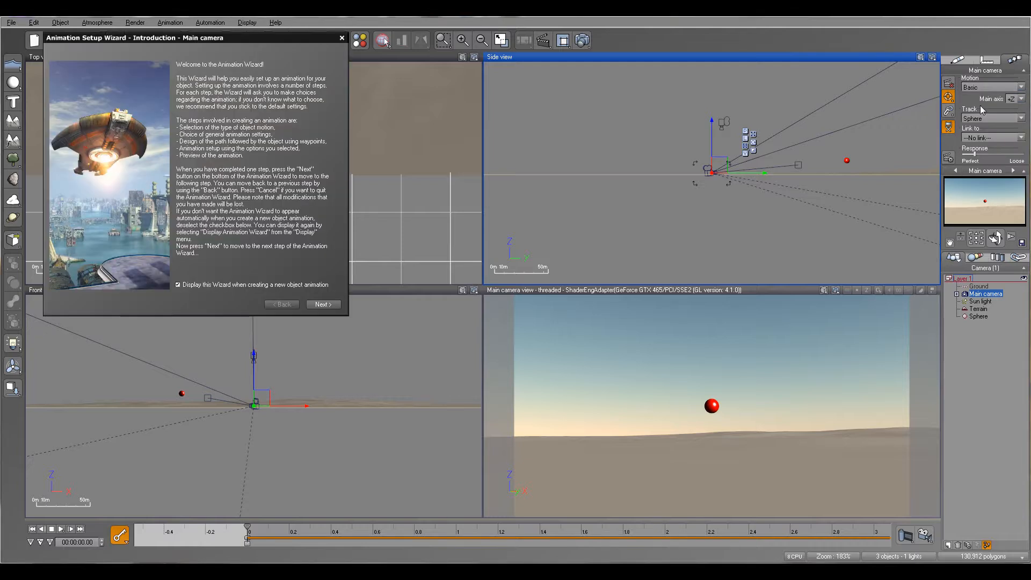
{"action": "left_click", "coordinate": [342, 37]}
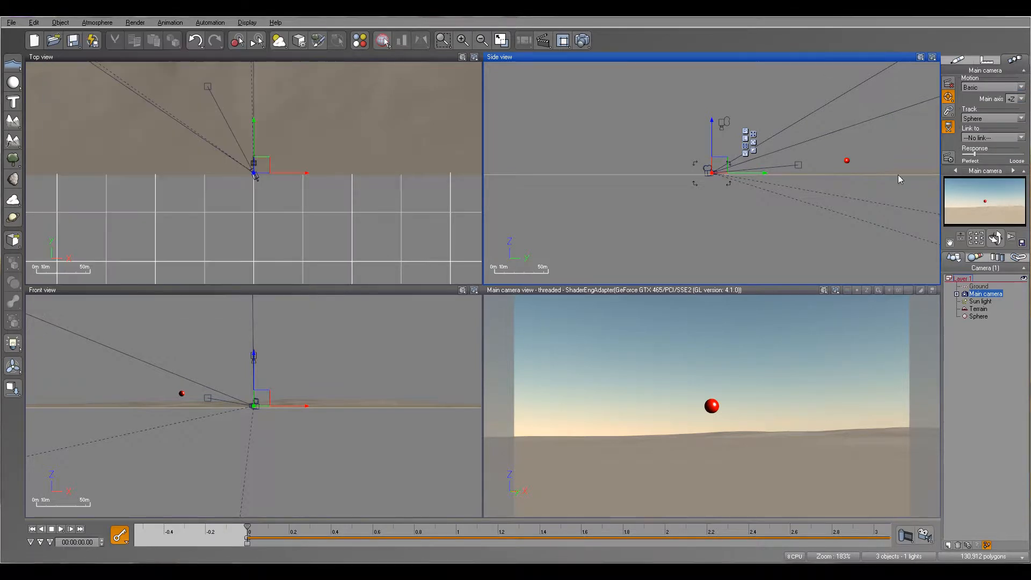
Enable Vibrate for the main camera in the Animation Toolbox with a vibration frequency of 1 Hz, and apply it
{"action": "left_click", "coordinate": [949, 158]}
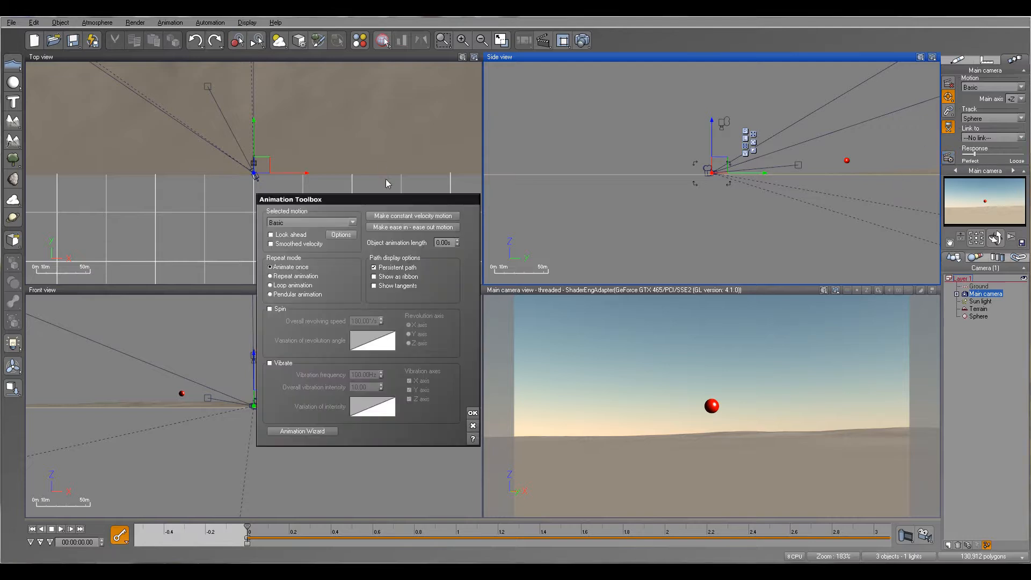
{"action": "left_click_drag", "start_coordinate": [404, 197], "coordinate": [423, 83]}
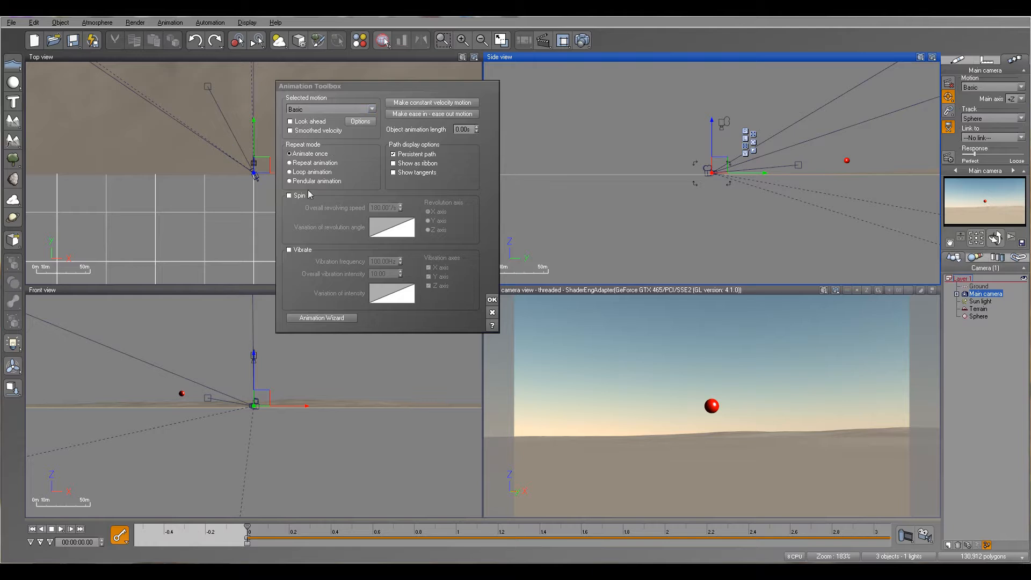
{"action": "left_click", "coordinate": [299, 251]}
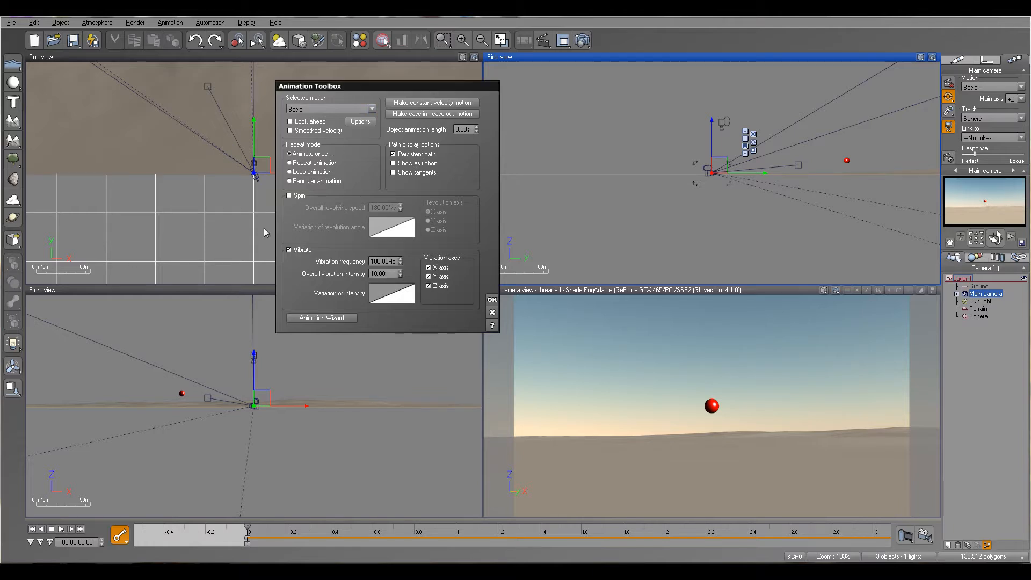
{"action": "double_click", "coordinate": [379, 262]}
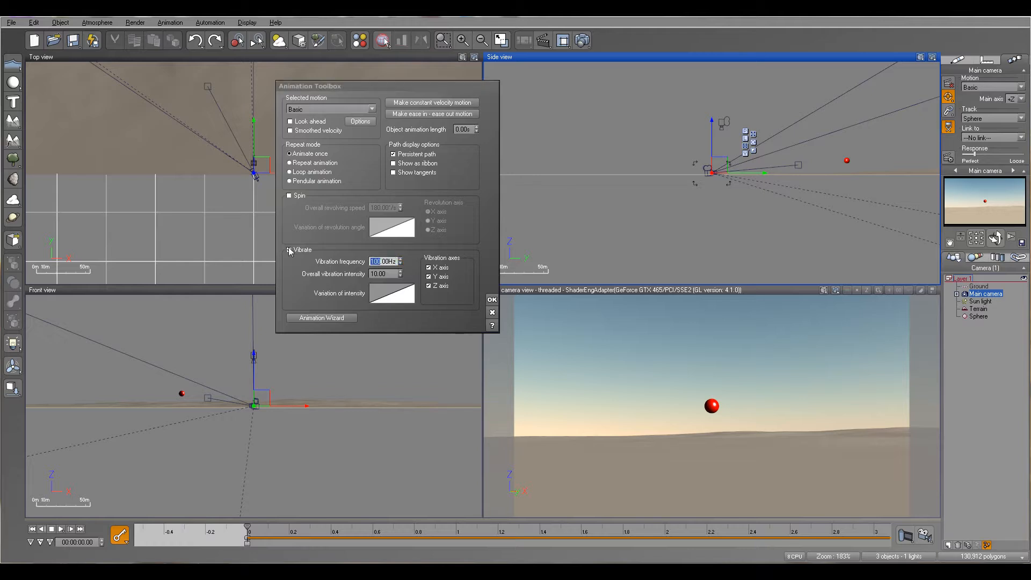
{"action": "type", "text": "1"}
{"action": "double_click", "coordinate": [379, 274]}
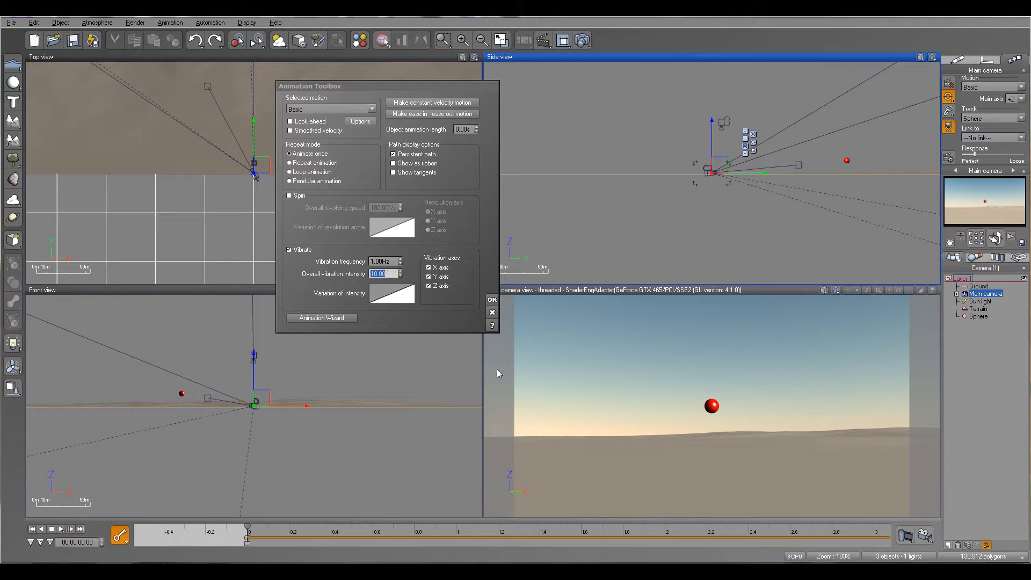
{"action": "left_click", "coordinate": [681, 533]}
{"action": "left_click", "coordinate": [489, 299]}
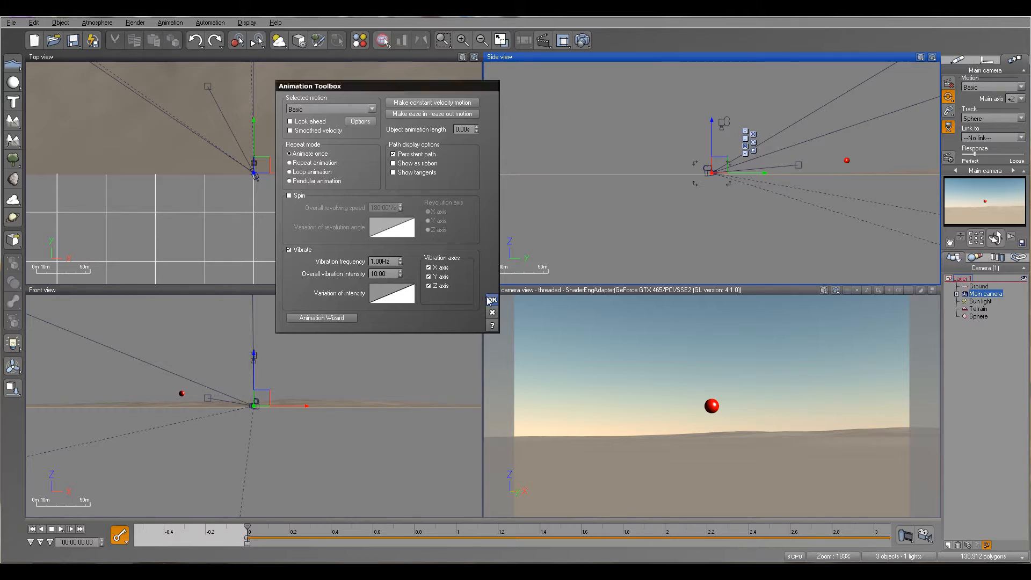
Play the animation in the main camera view to check the camera's vibration
{"action": "left_click_drag", "start_coordinate": [792, 534], "coordinate": [451, 526]}
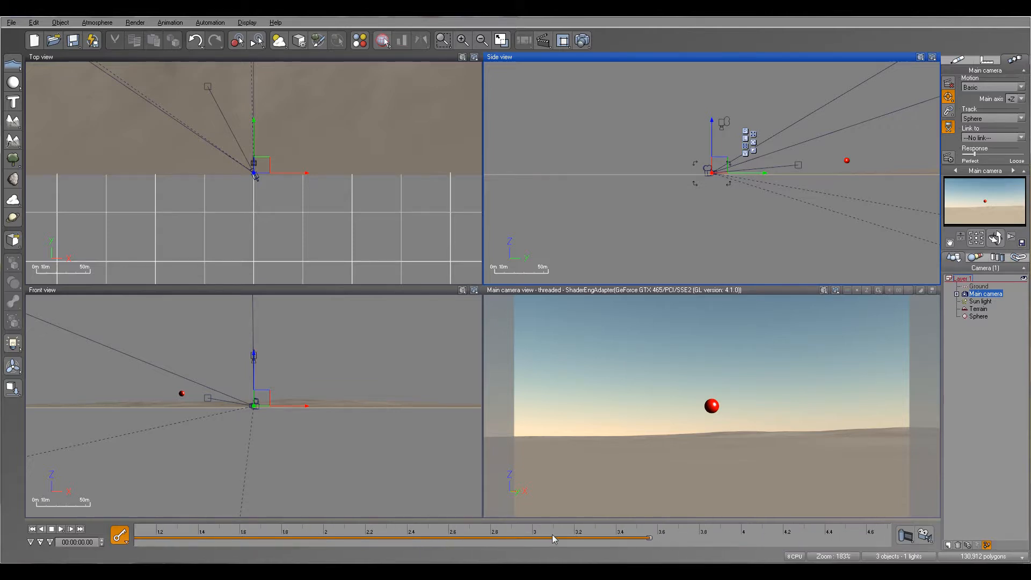
{"action": "left_click_drag", "start_coordinate": [266, 539], "coordinate": [505, 538]}
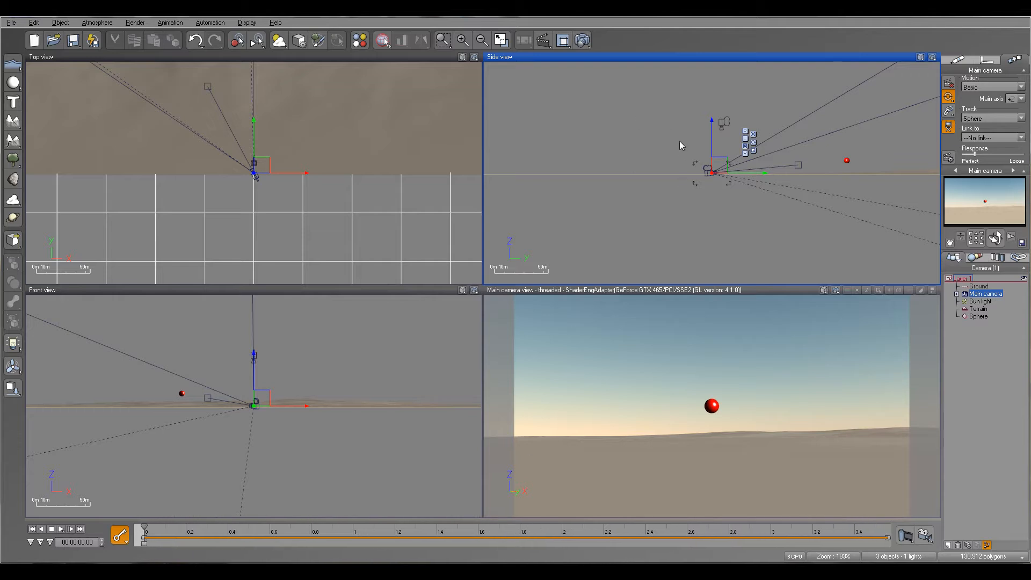
{"action": "left_click", "coordinate": [668, 291]}
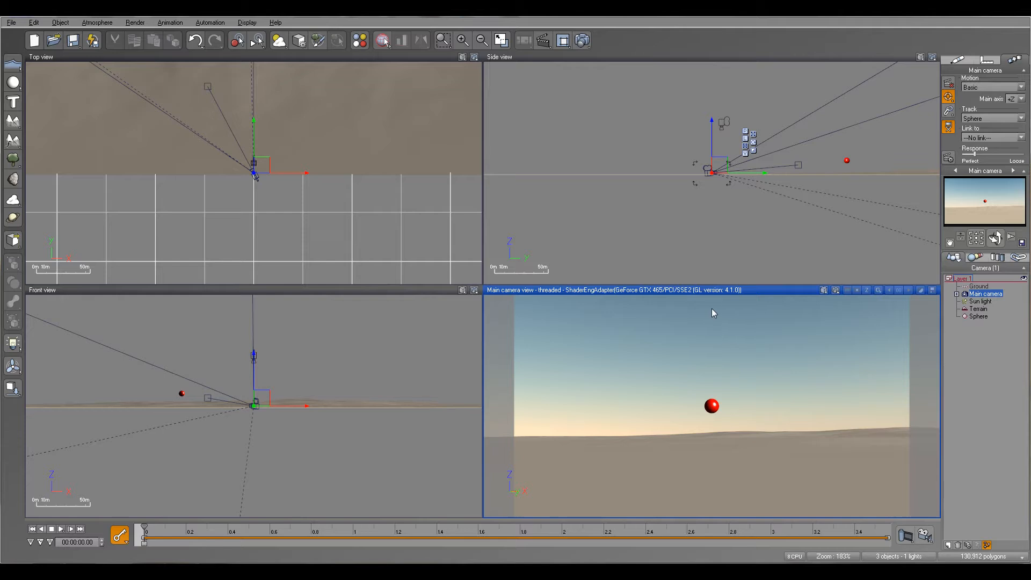
{"action": "left_click", "coordinate": [62, 531]}
{"action": "left_click", "coordinate": [62, 529]}
Set the main camera's overall vibration intensity to 1000 in the Animation Toolbox and apply it
{"action": "left_click", "coordinate": [948, 159]}
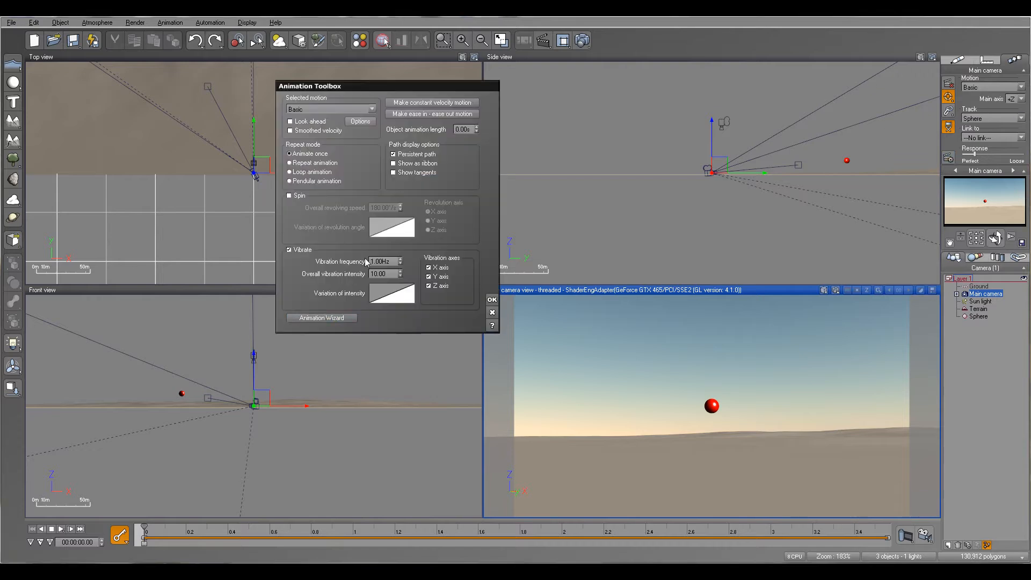
{"action": "left_click", "coordinate": [375, 274]}
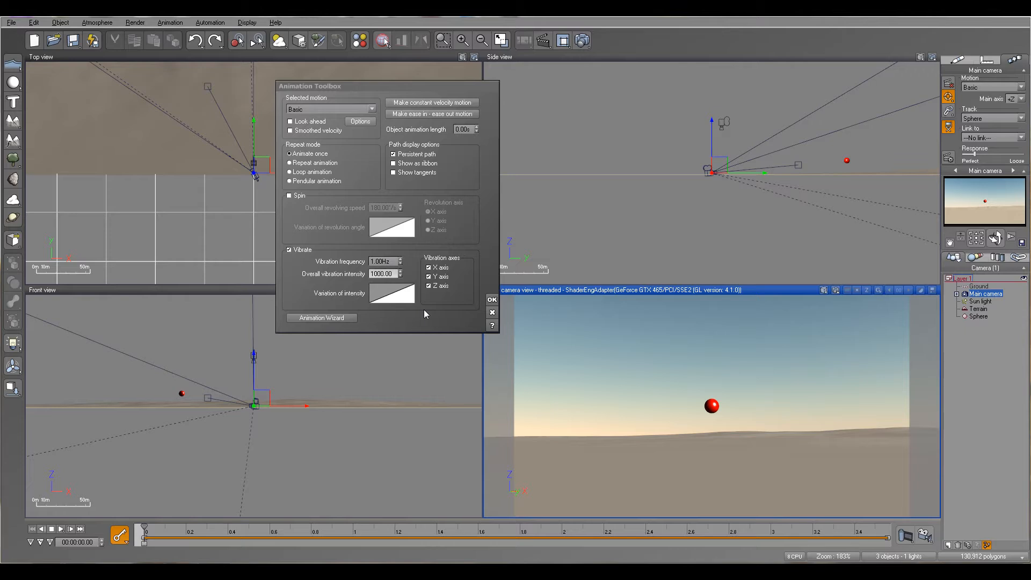
{"action": "left_click", "coordinate": [492, 299]}
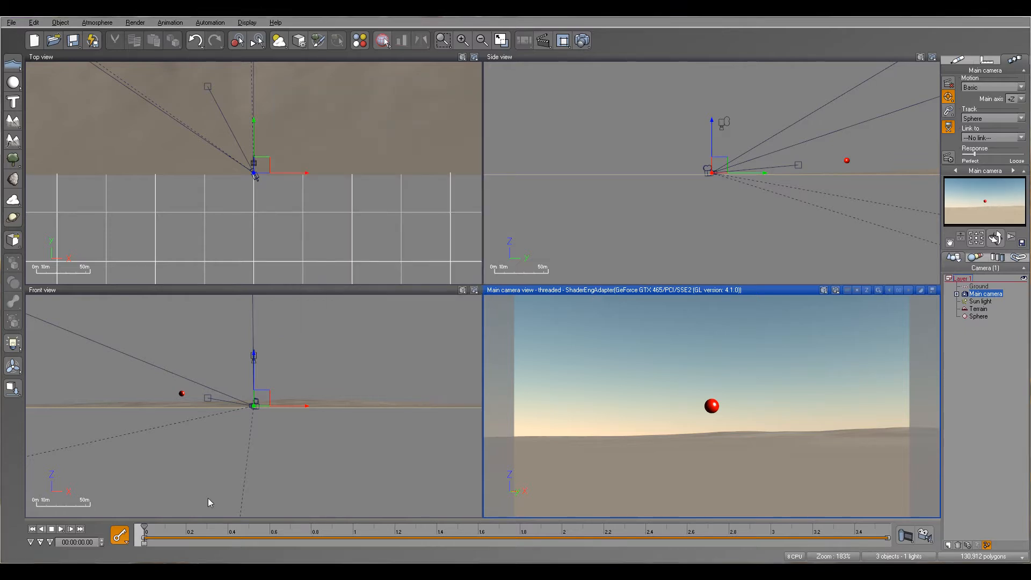
Preview the animation and scrub through its first second to examine the camera's movement up close, then return to the start
{"action": "left_click", "coordinate": [61, 530]}
{"action": "scroll", "coordinate": [729, 187], "scroll_direction": "up", "scroll_amount": 5}
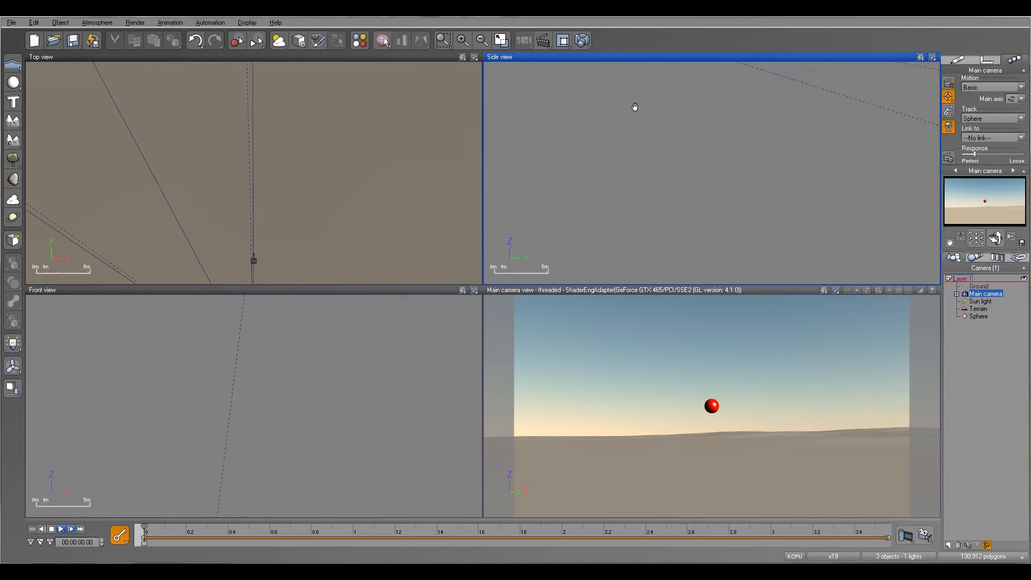
{"action": "right_click_drag", "start_coordinate": [756, 276], "coordinate": [757, 279]}
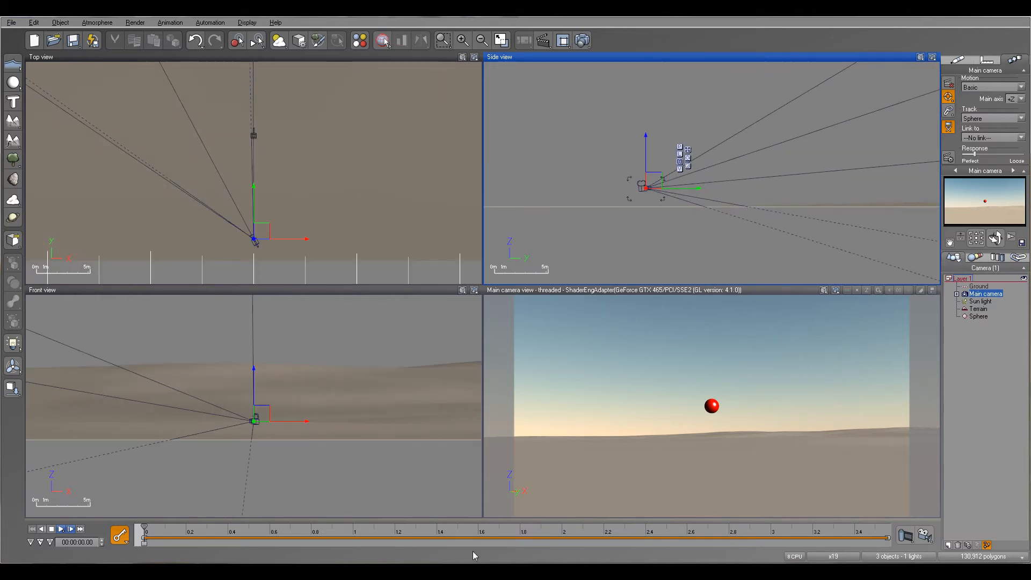
{"action": "left_click_drag", "start_coordinate": [143, 525], "coordinate": [281, 513]}
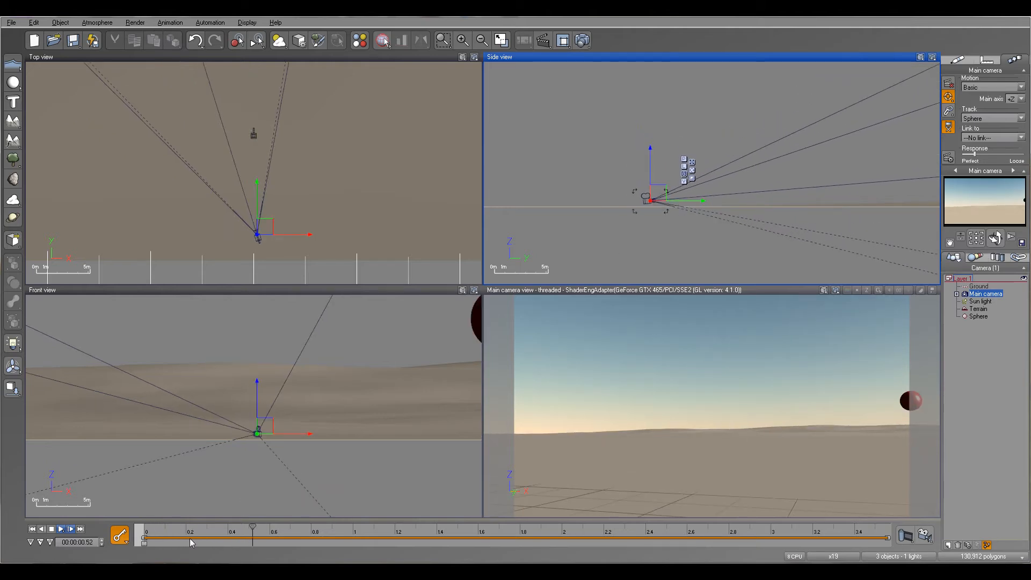
{"action": "left_click_drag", "start_coordinate": [252, 527], "coordinate": [327, 531]}
{"action": "left_click", "coordinate": [41, 531]}
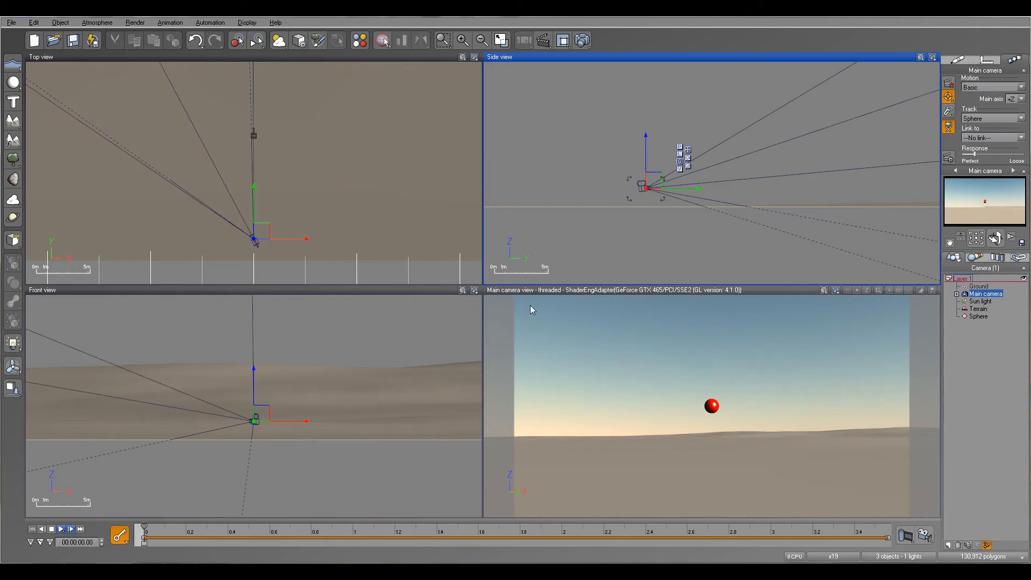
Change the main camera's overall vibration intensity in the Animation Toolbox and apply it
{"action": "left_click", "coordinate": [949, 158]}
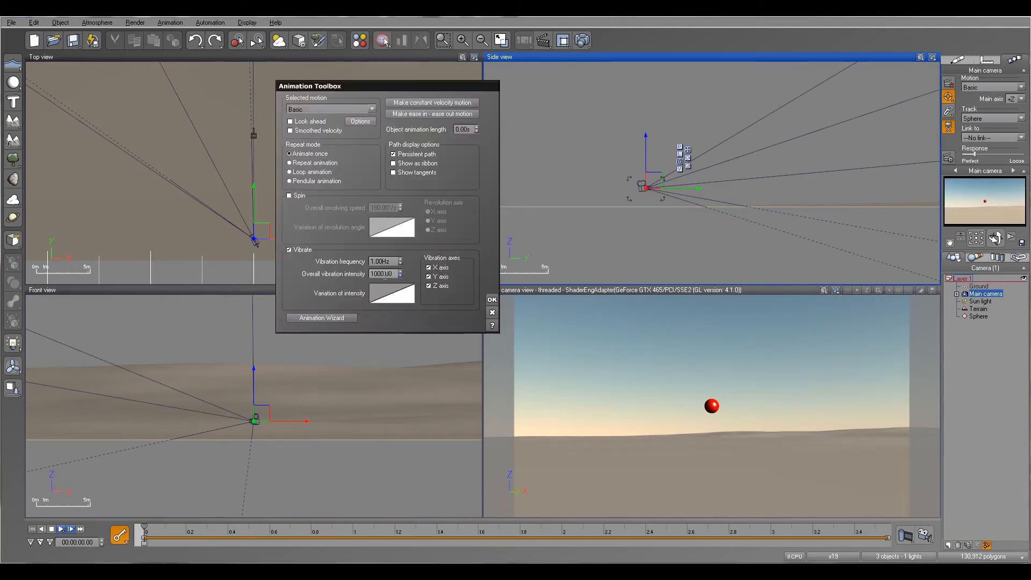
{"action": "double_click", "coordinate": [382, 274]}
{"action": "left_click_drag", "start_coordinate": [371, 274], "coordinate": [380, 274]}
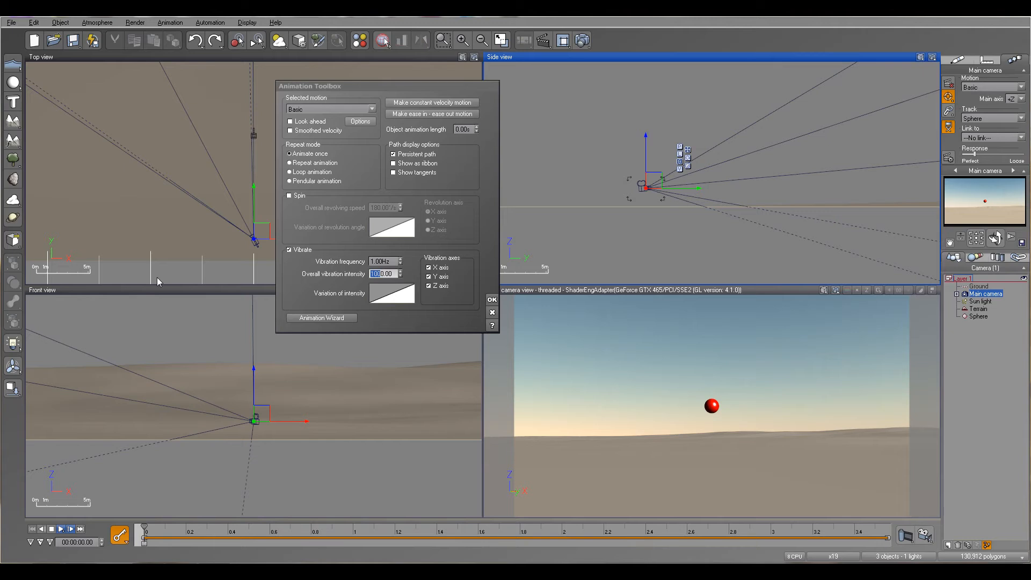
{"action": "type", "text": "2"}
{"action": "left_click", "coordinate": [492, 299]}
Scrub the timeline to about 3 seconds, then replay the animation from the start in the main camera view to examine the adjusted vibration
{"action": "left_click_drag", "start_coordinate": [145, 529], "coordinate": [578, 529]}
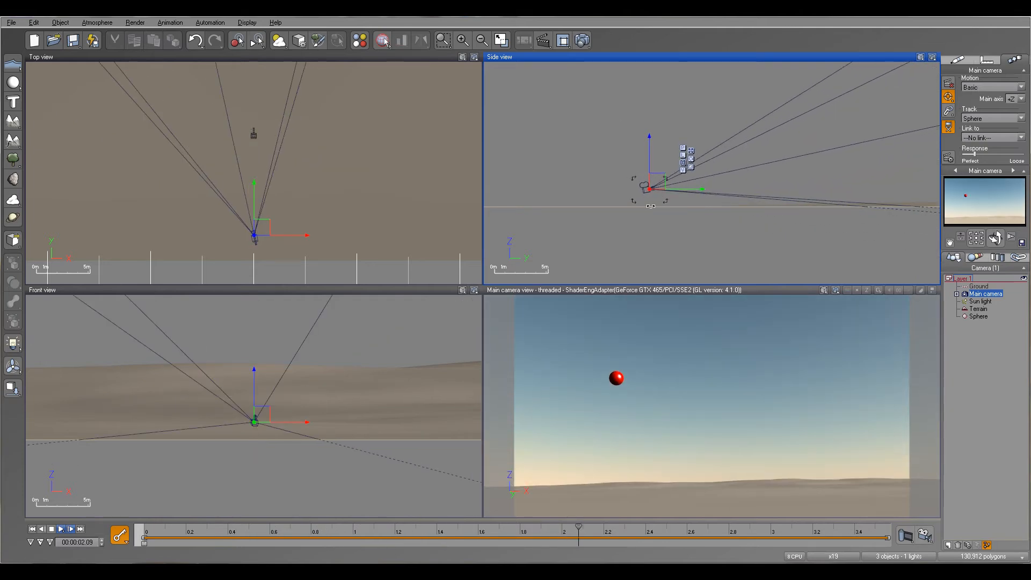
{"action": "left_click_drag", "start_coordinate": [577, 527], "coordinate": [762, 540]}
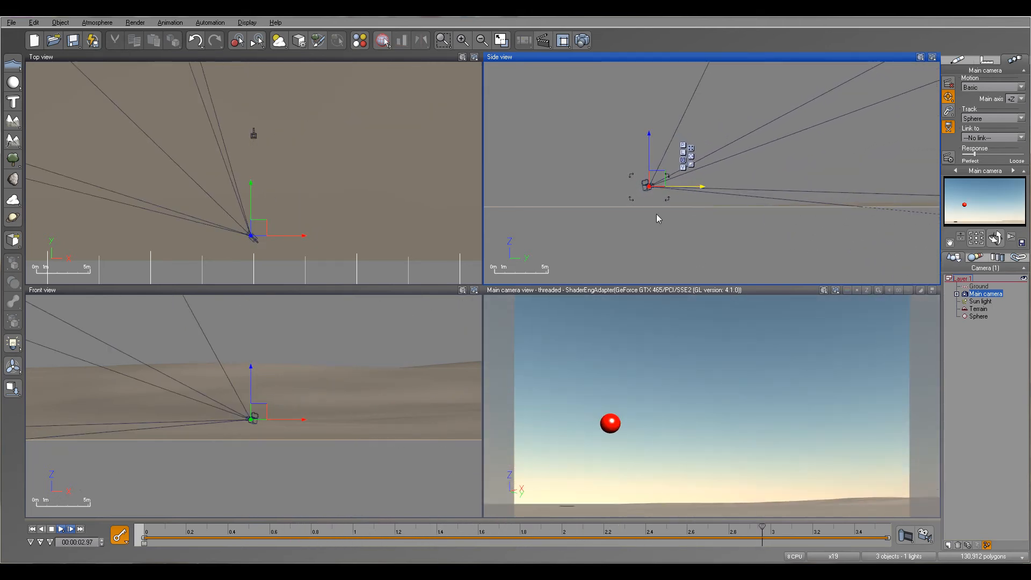
{"action": "left_click", "coordinate": [687, 294]}
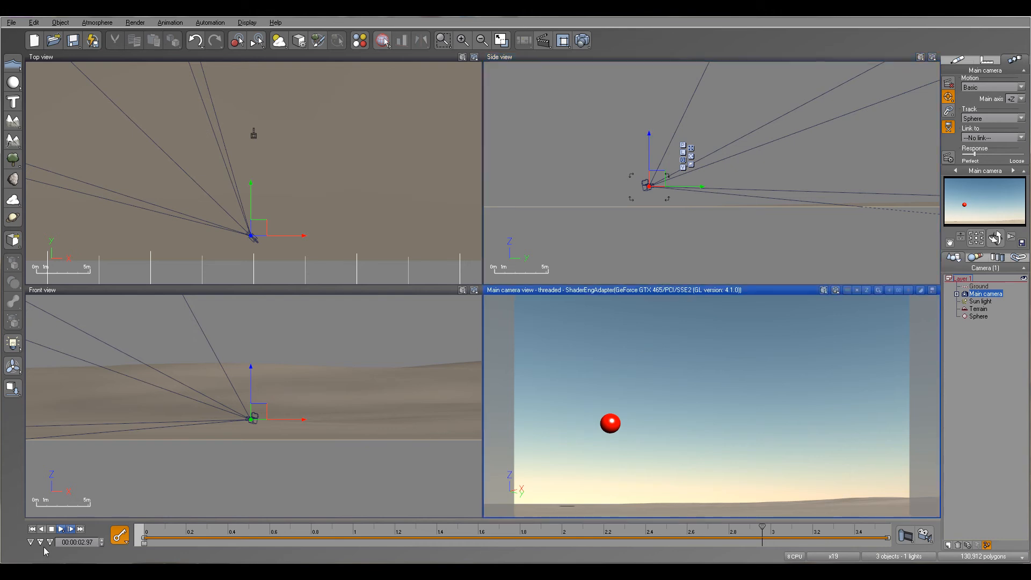
{"action": "left_click", "coordinate": [31, 530]}
{"action": "left_click", "coordinate": [63, 529]}
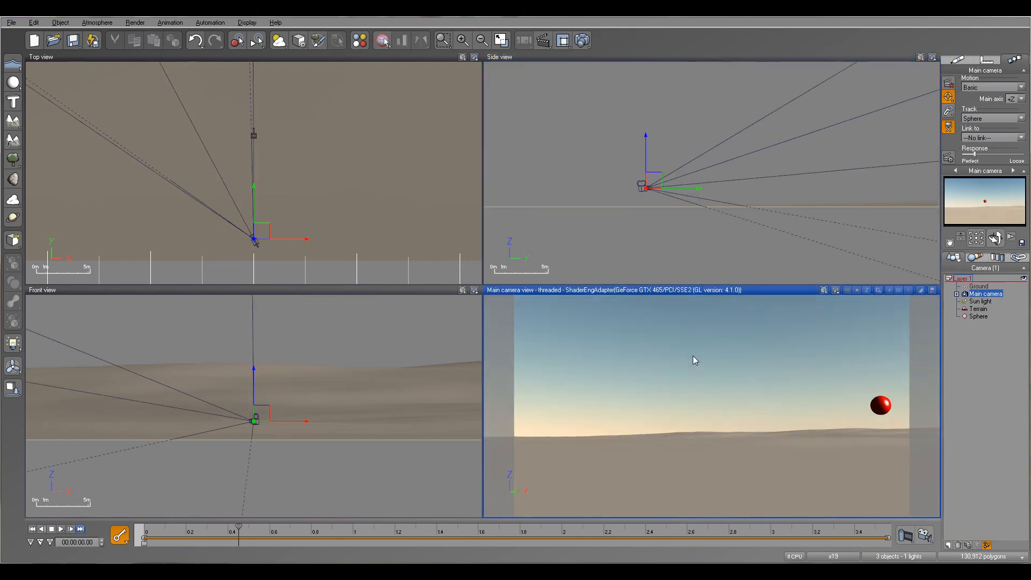